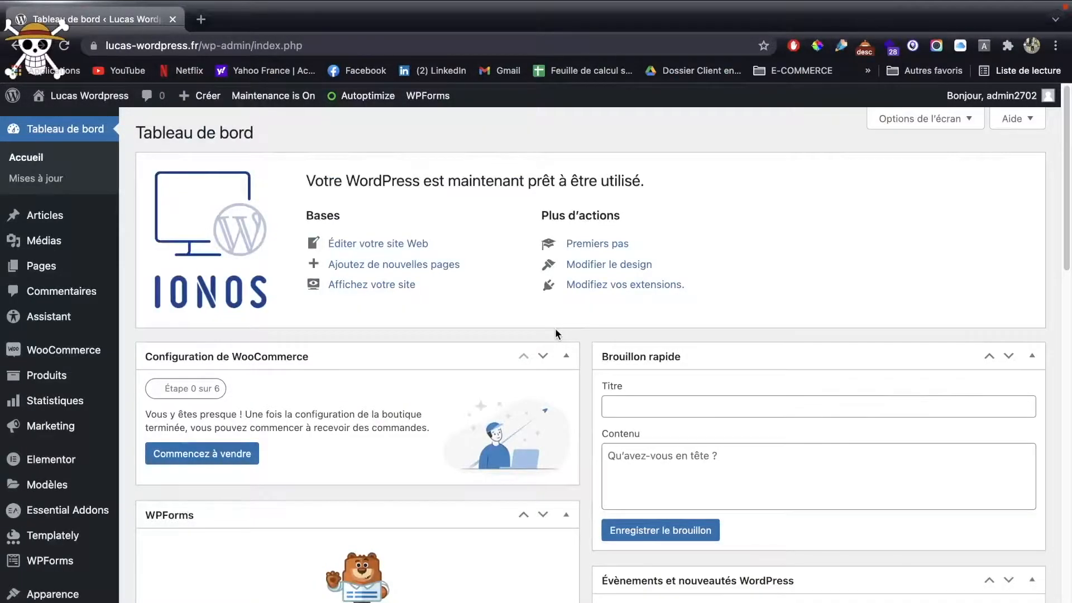
Step: Open the page for adding WordPress plugins and search for "dropshipping"
mouse_move(68, 597)
left_click(148, 602)
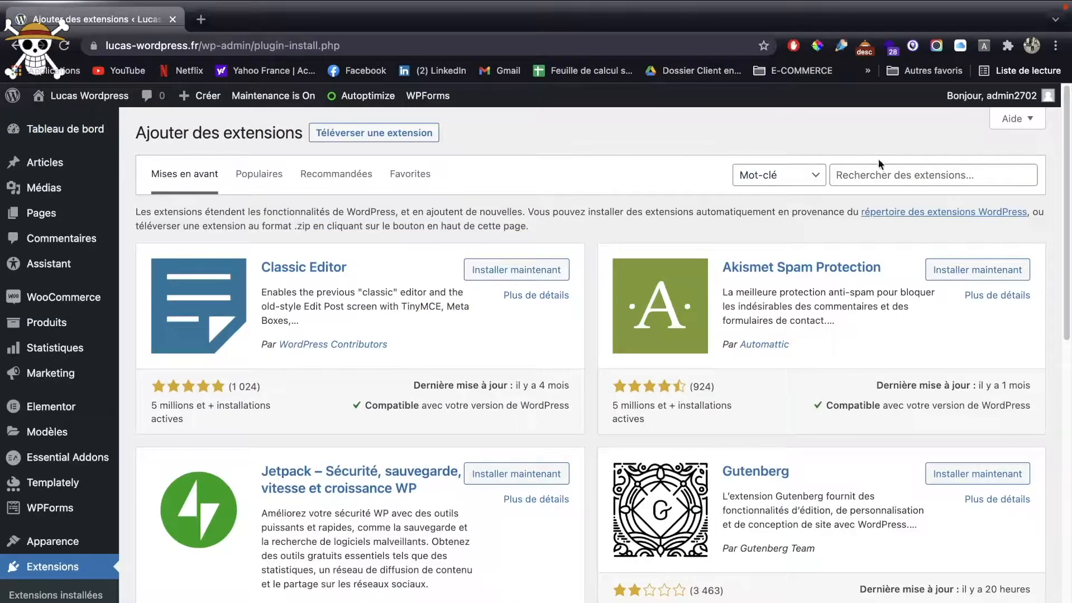
left_click(881, 178)
type("drop")
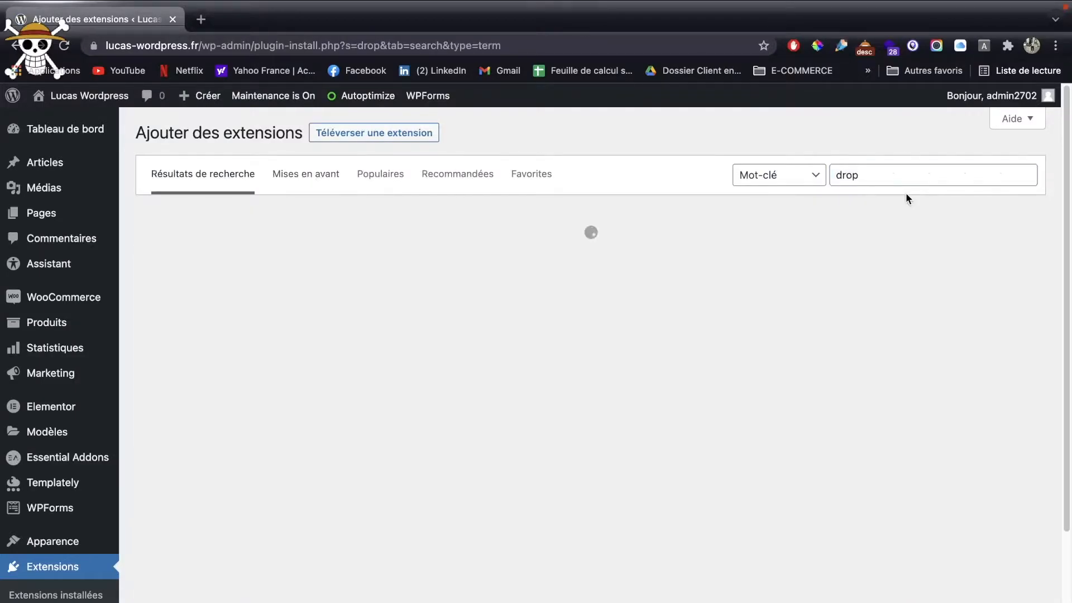
left_click(883, 173)
left_click(884, 200)
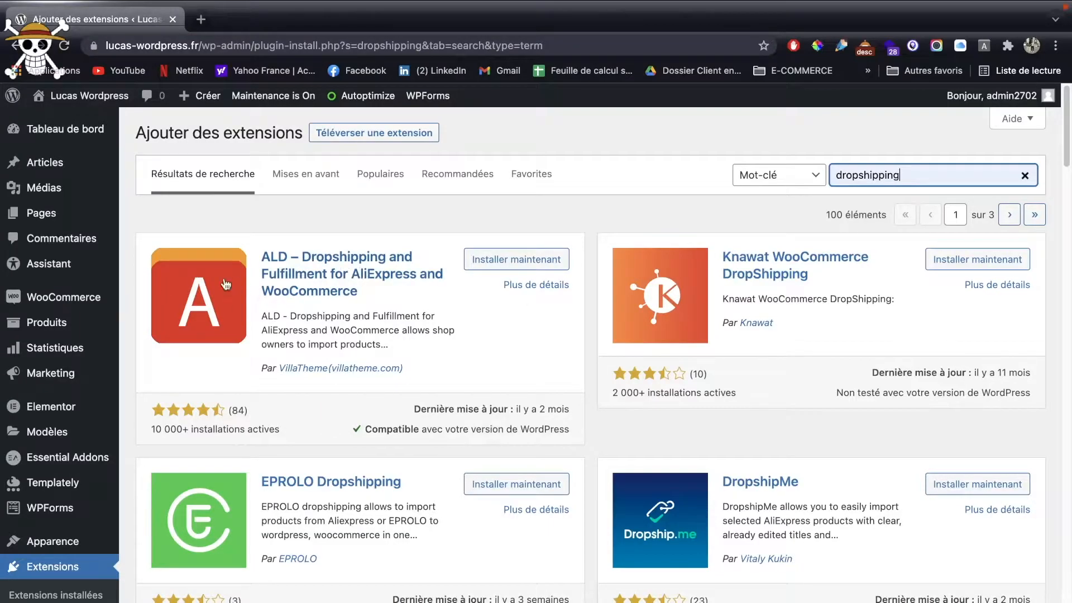
Step: Install and activate the plugin ALD – Dropshipping and Fulfillment for AliExpress and WooCommerce
left_click(517, 259)
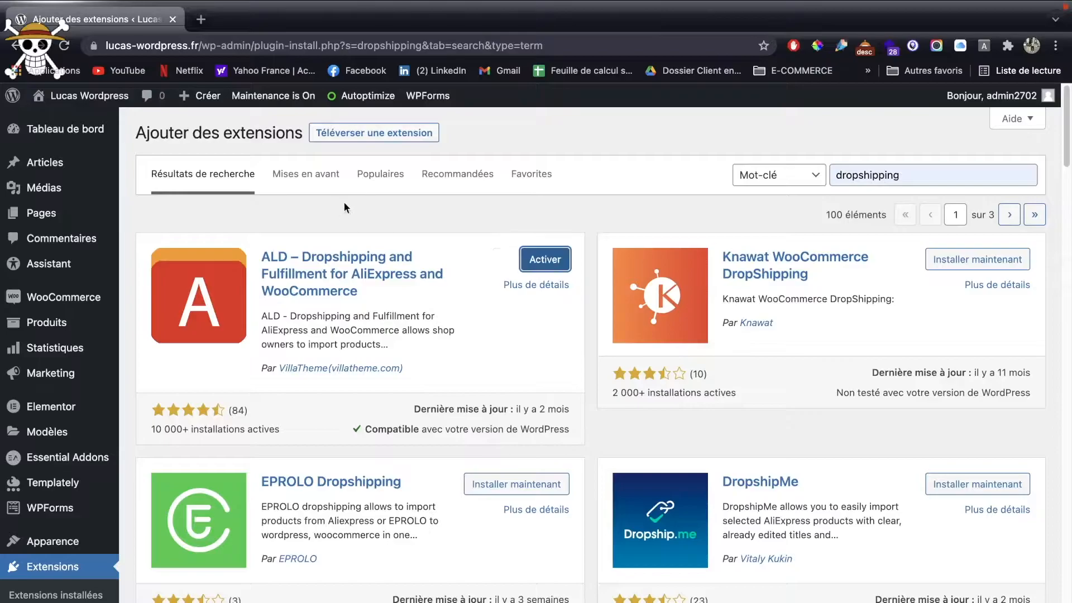
left_click(526, 259)
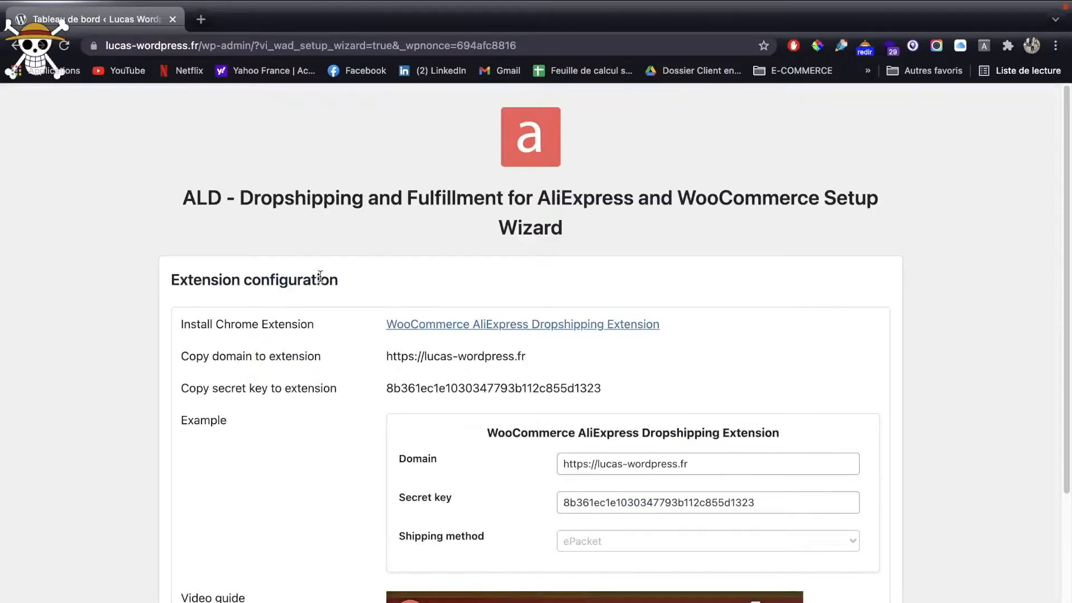
Step: Go through the ALD setup wizard to the end, keeping the default extension and plugin configuration
scroll(323, 274, "down", 5)
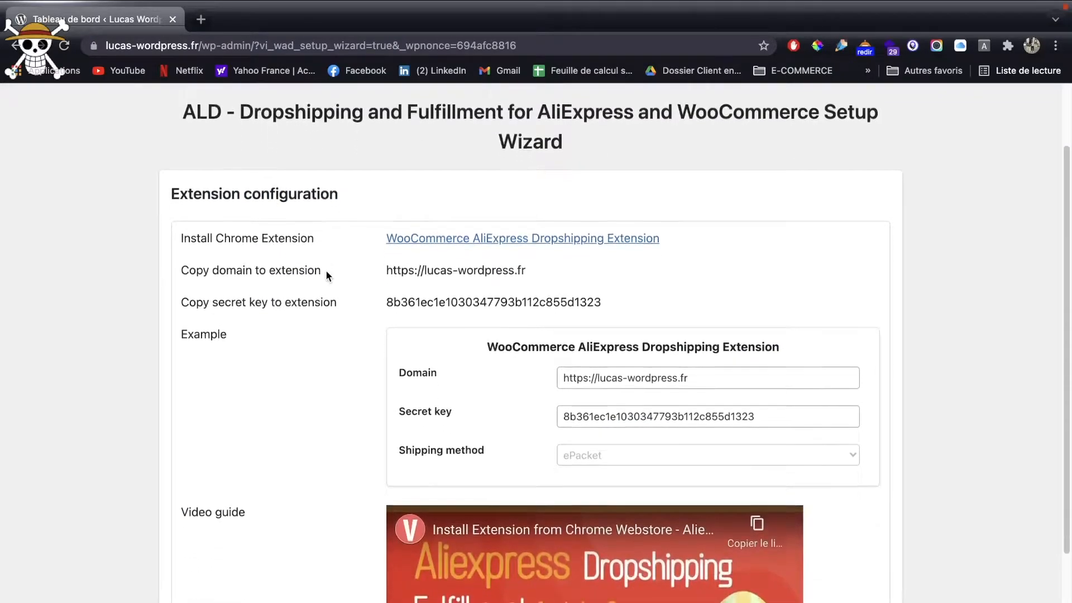
left_click(861, 602)
scroll(531, 343, "down", 3)
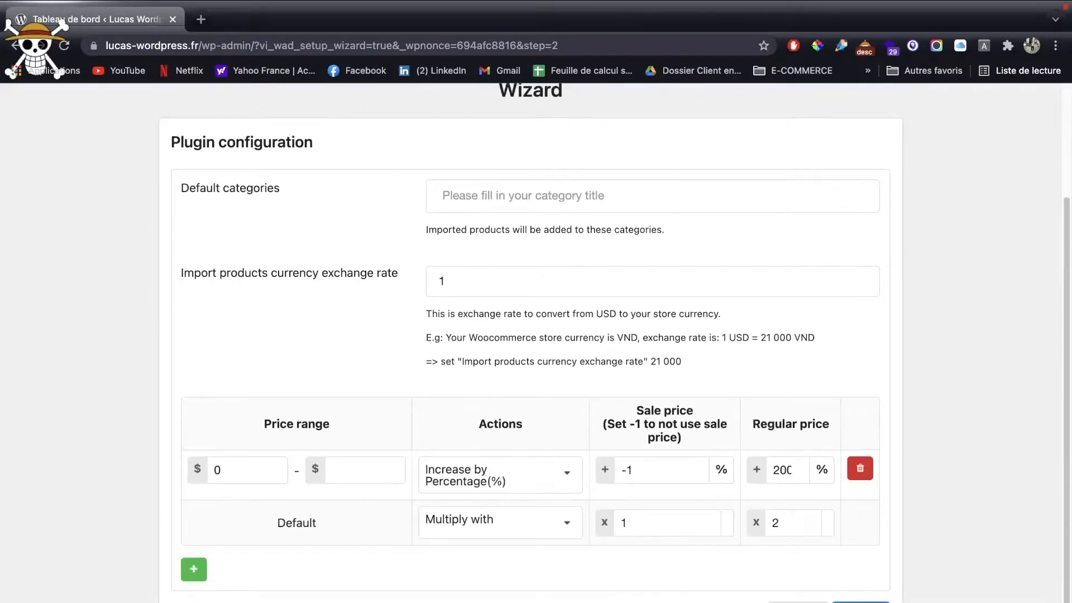
left_click(861, 602)
scroll(531, 335, "down", 5)
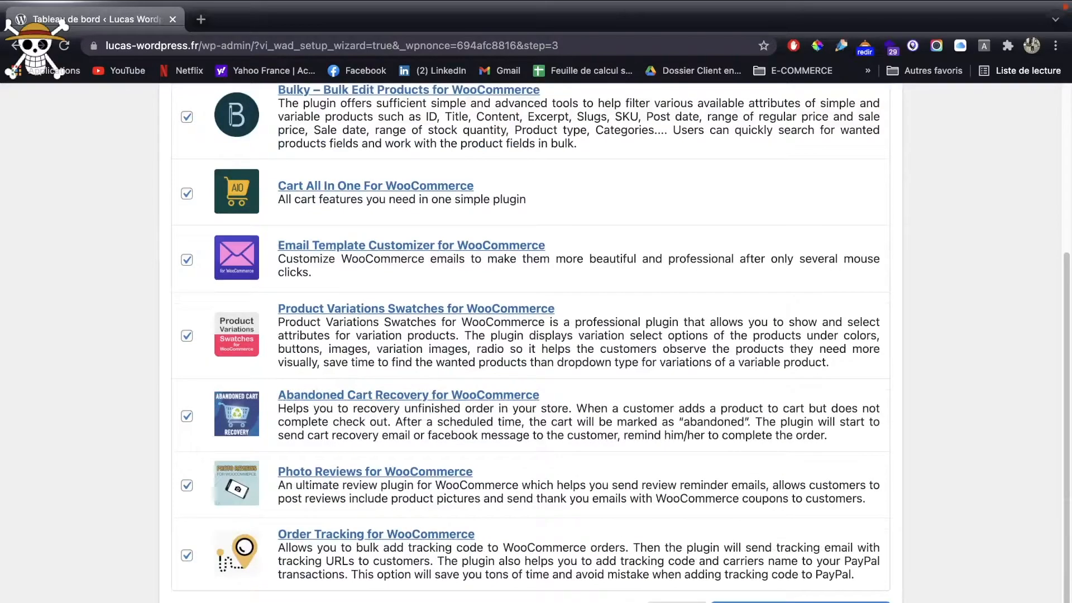
left_click(801, 602)
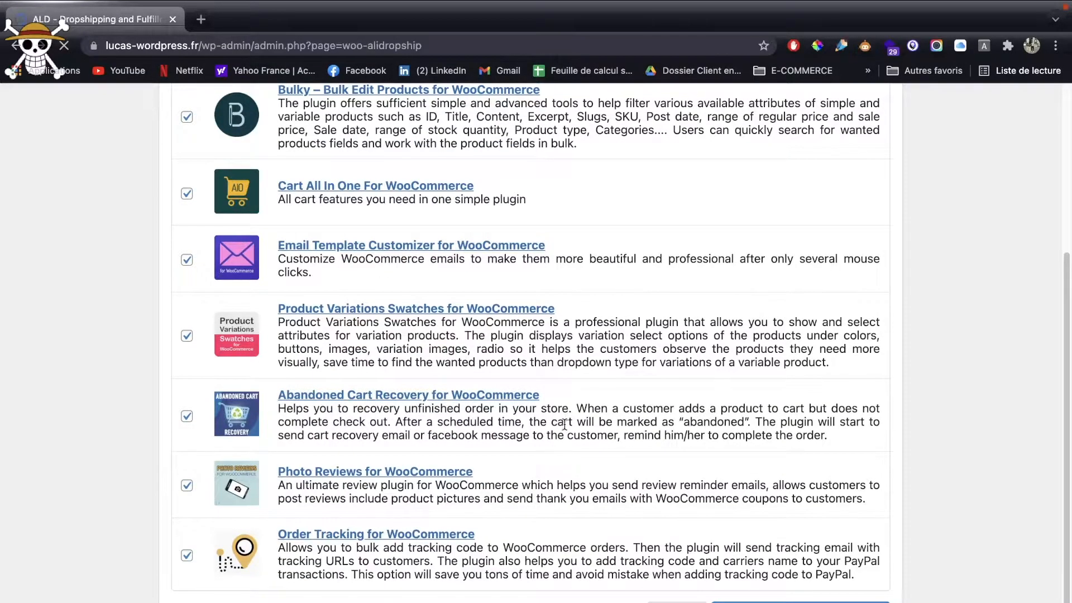
Step: Dismiss the discount and recommended-plugin notices above the ALD plugin settings
scroll(561, 421, "down", 8)
scroll(550, 431, "up", 8)
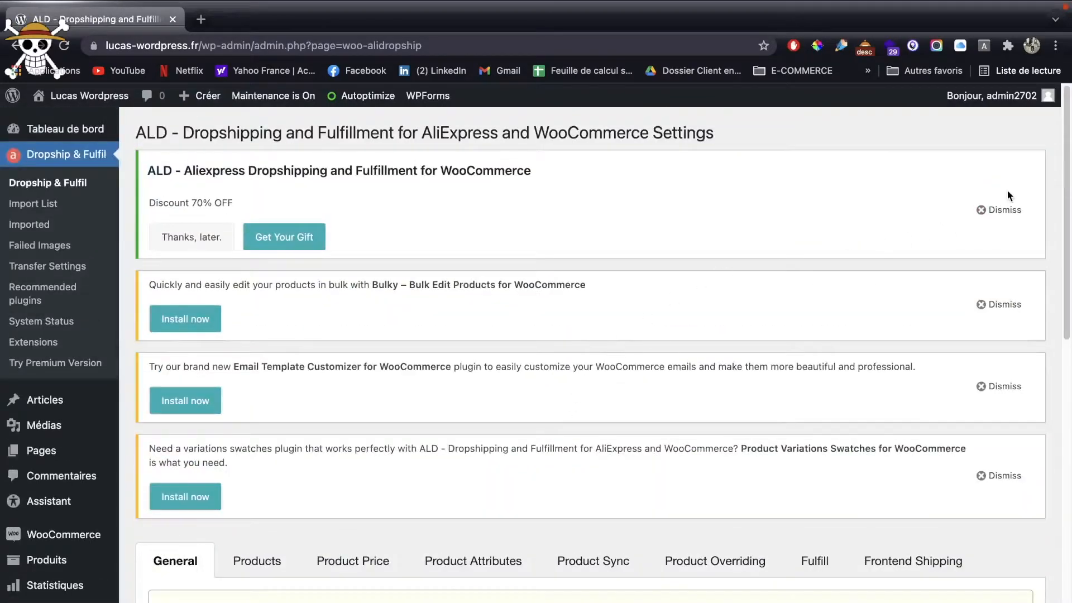
left_click(1004, 208)
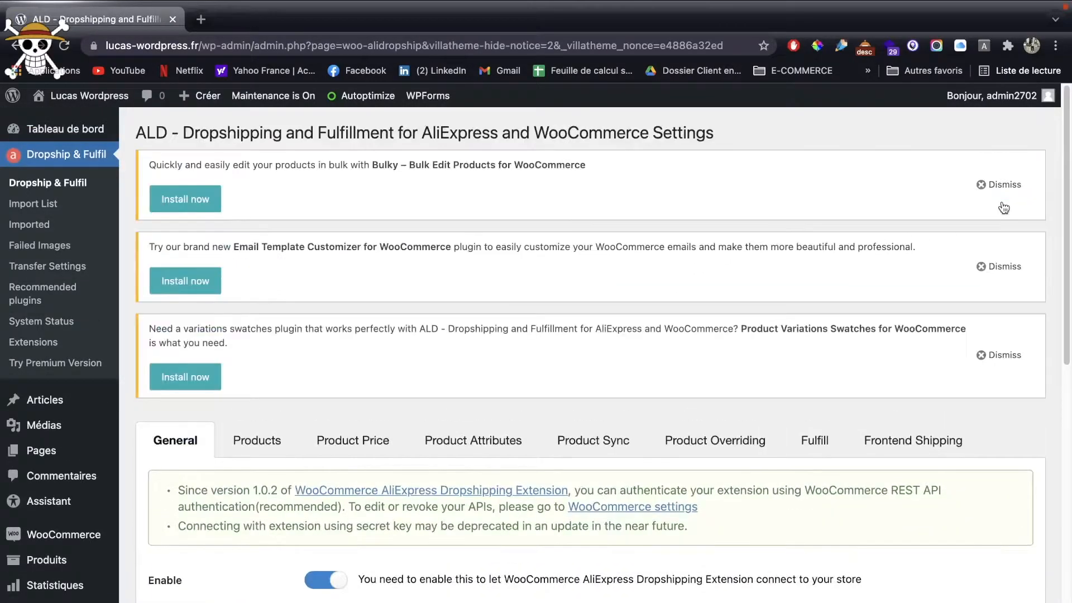
left_click(997, 186)
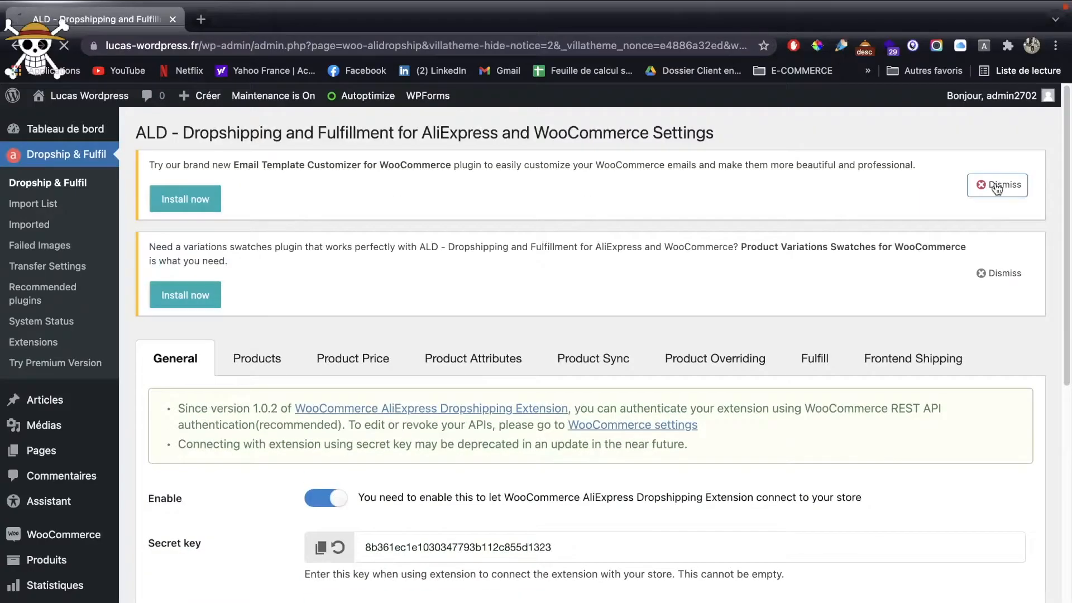
left_click(998, 186)
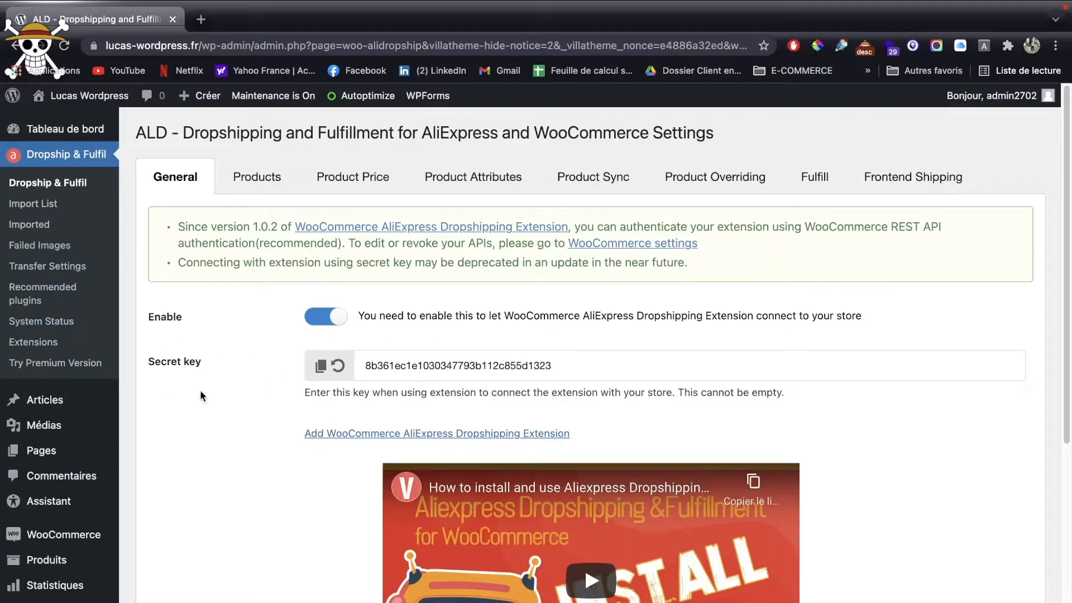
Step: Look at the WooCommerce AliExpress Dropshipping Extension's Chrome Web Store page, close it, and view the installed extension's popup
left_click(323, 433)
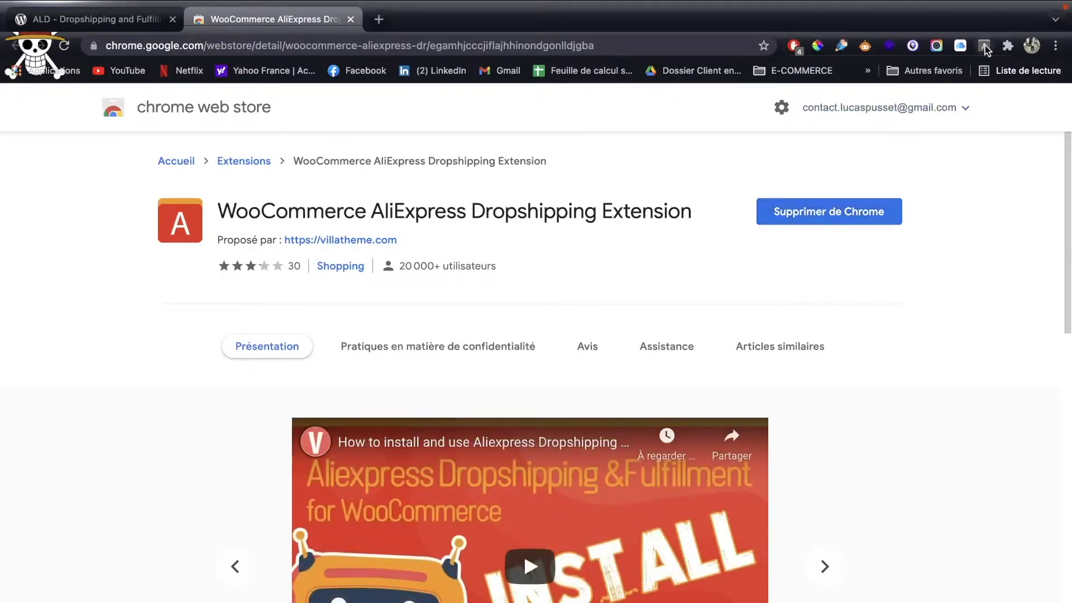
key("super+w")
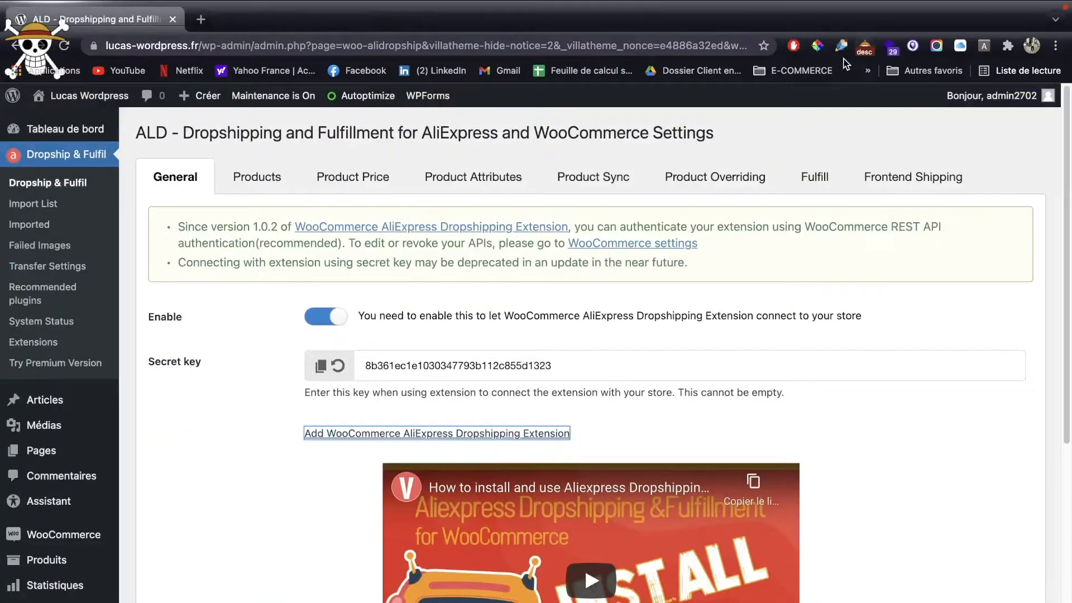
left_click(984, 47)
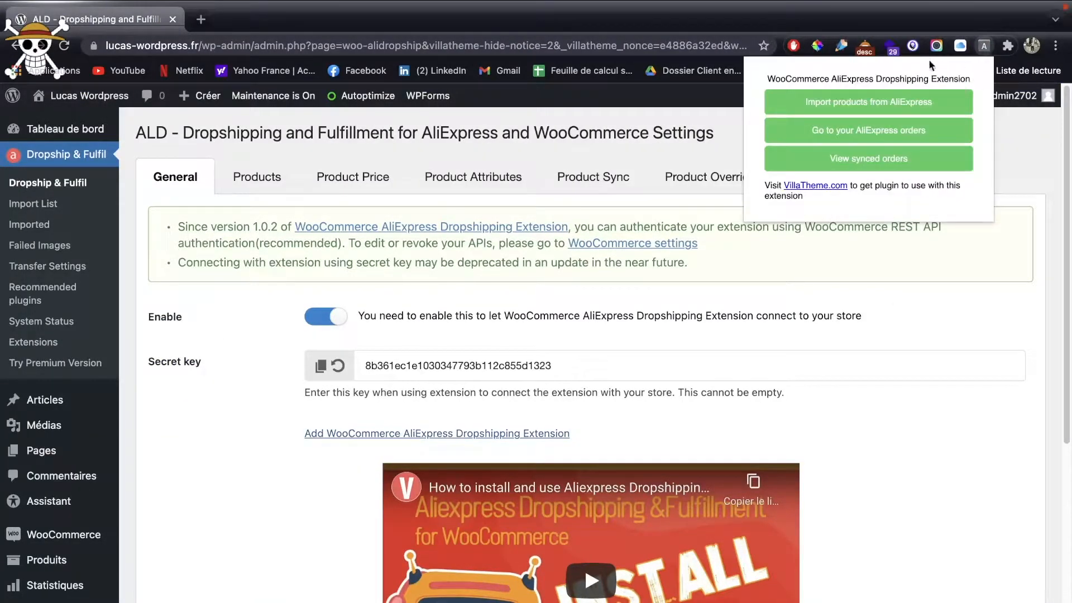
Step: Open the AliExpress website in a new browser tab
left_click(203, 28)
left_click(203, 27)
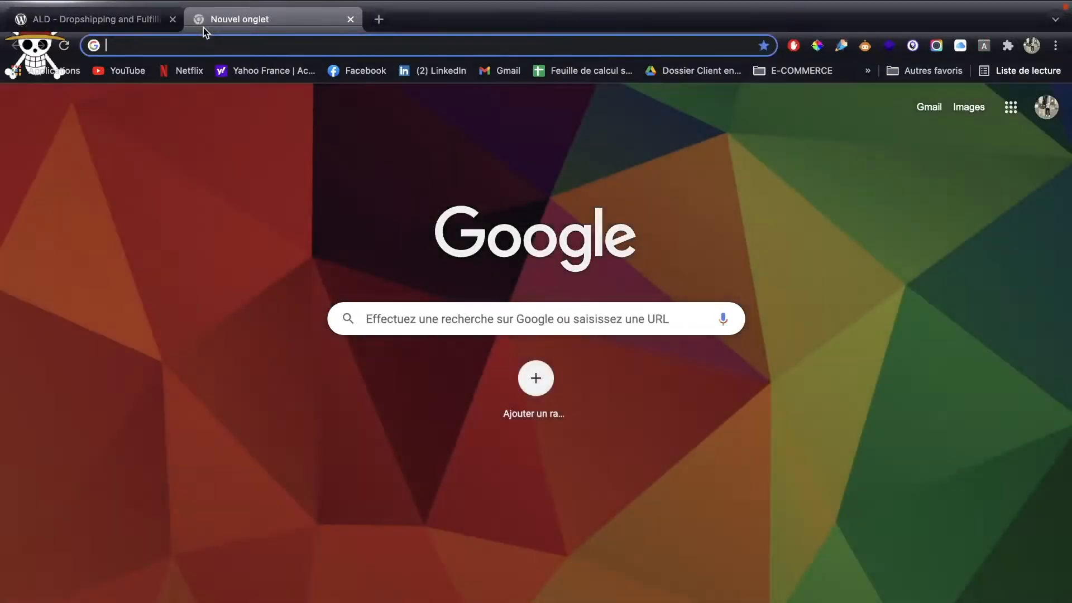
type("ali")
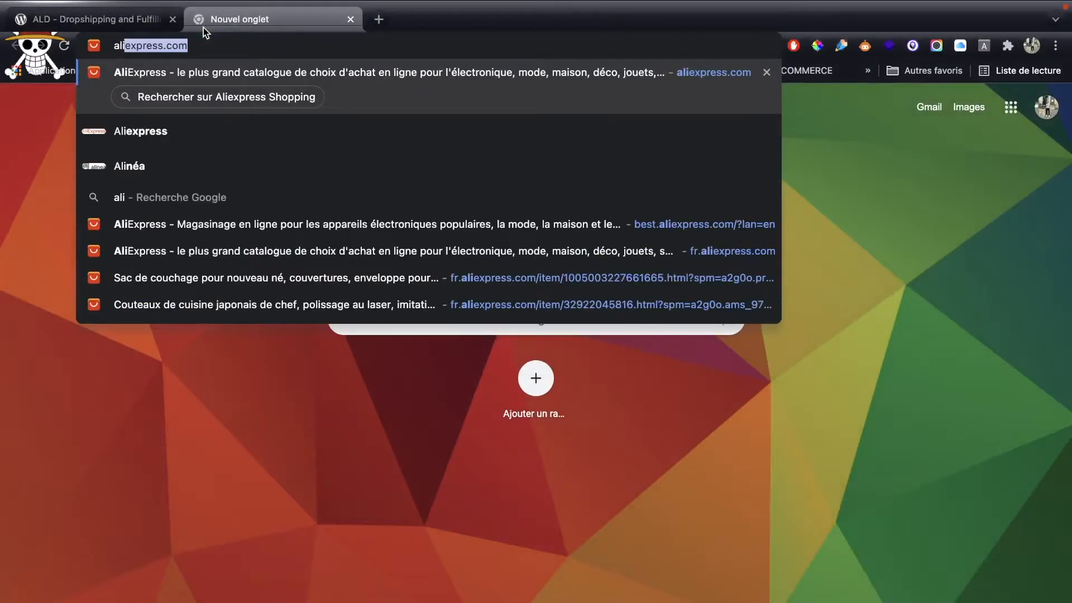
key("Return")
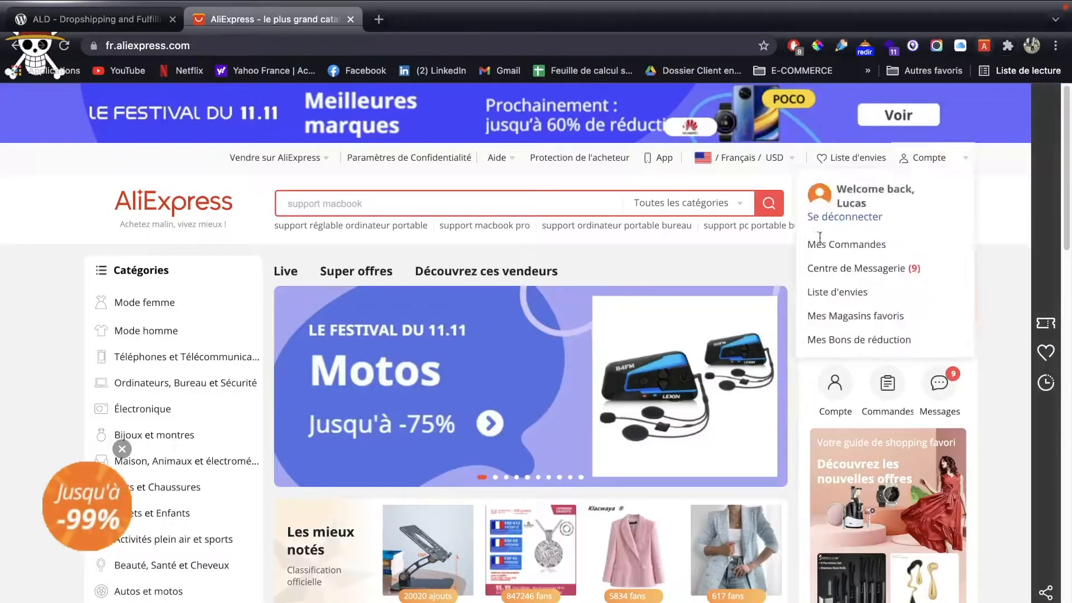
Step: Add the store domain lucas-wordpress.fr from the WordPress tab to the AliExpress dropshipping extension and save it
left_click(983, 48)
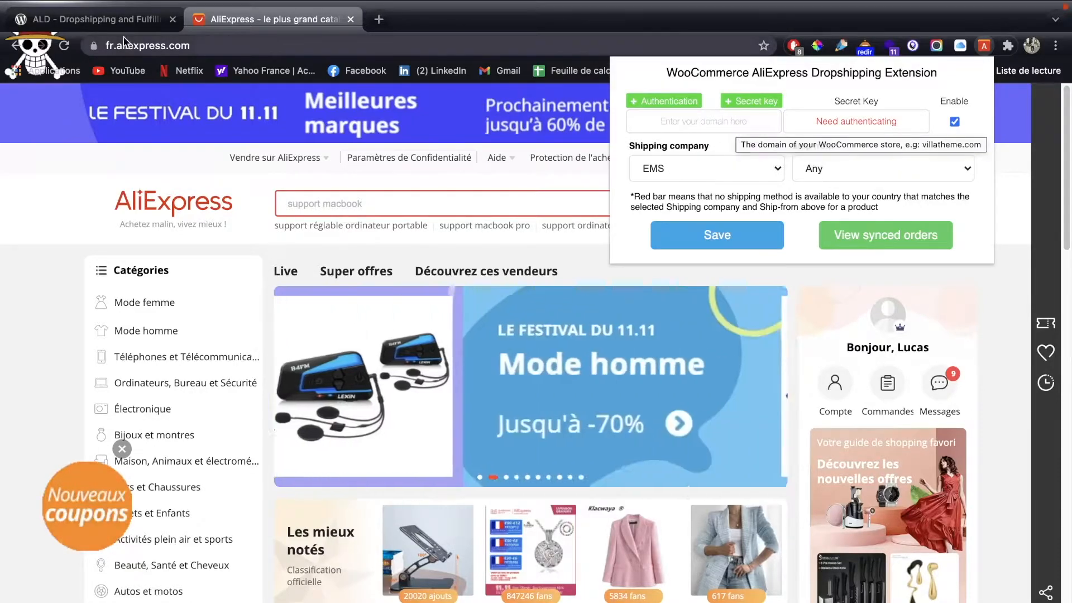
left_click(72, 21)
left_click_drag(201, 42, 63, 43)
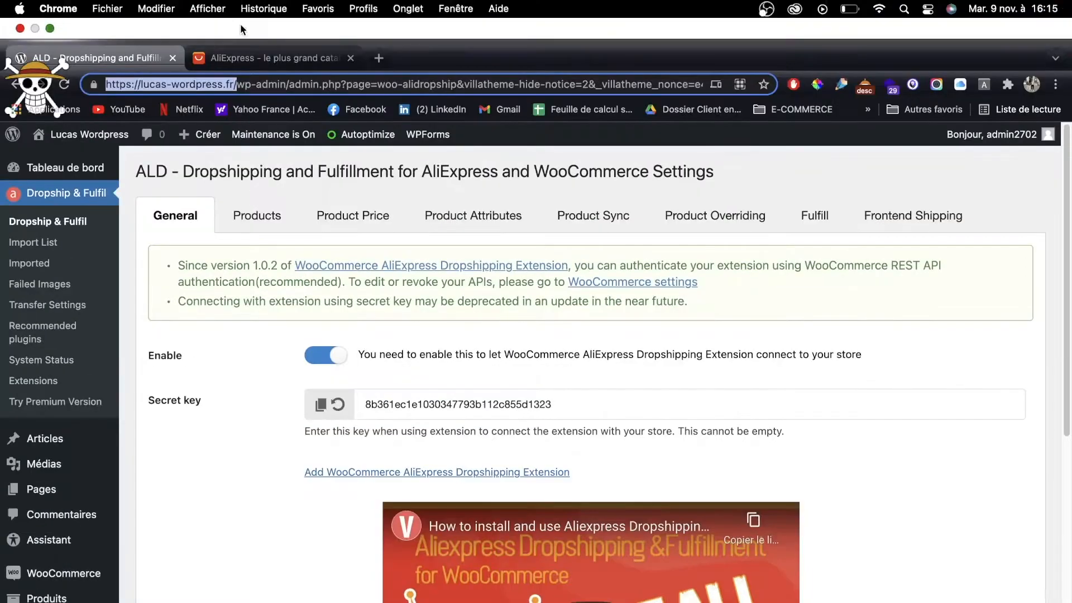
left_click(249, 59)
left_click(960, 85)
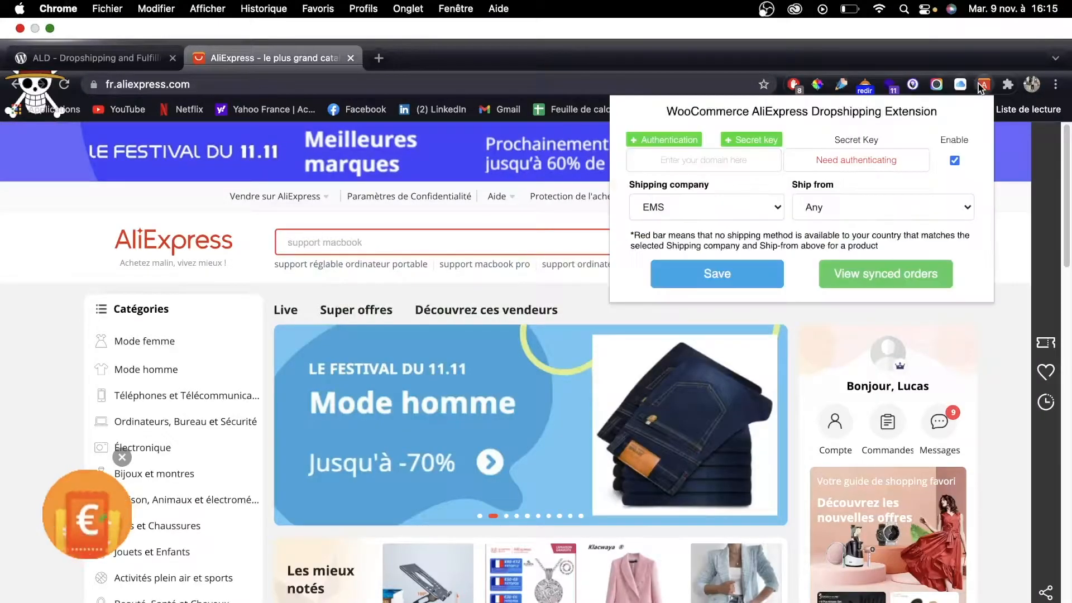
left_click(680, 162)
type("lucas-wordpress.fr")
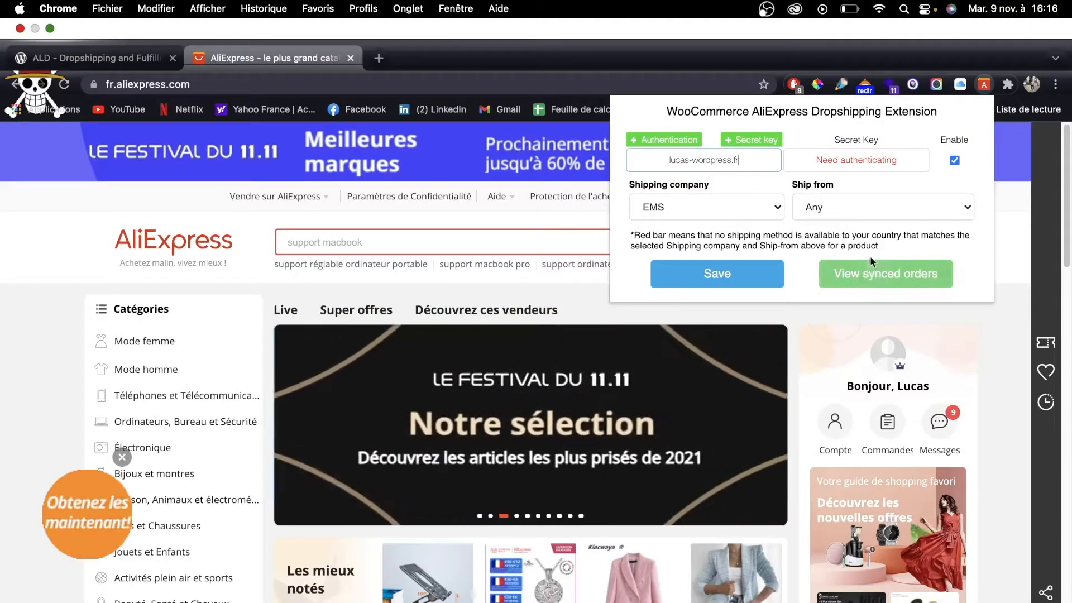
left_click(761, 273)
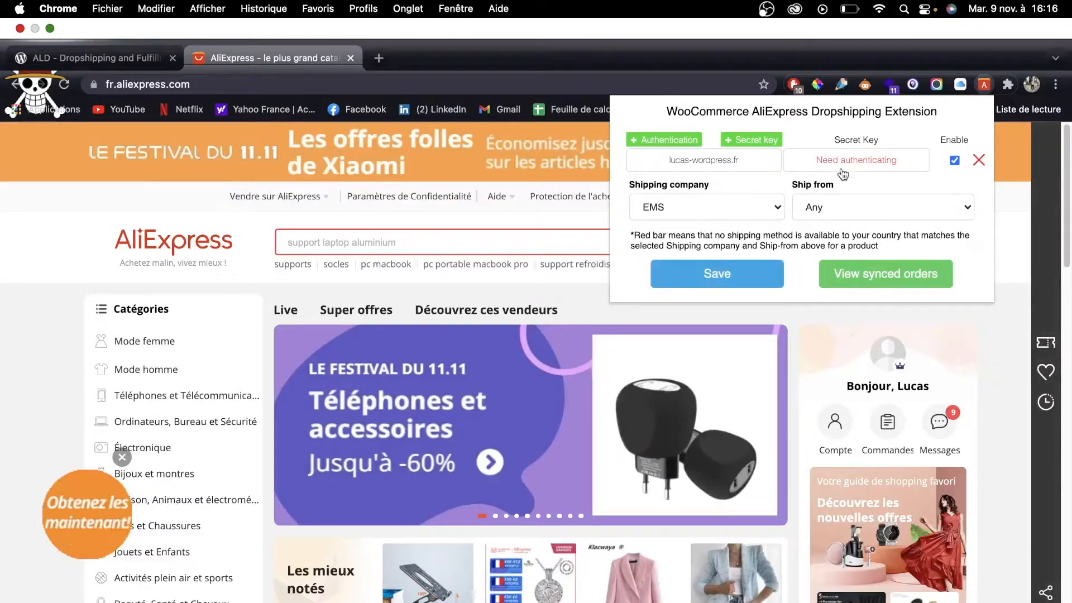
Step: Authenticate the lucas-wordpress.fr domain in the extension, then reload AliExpress and check its authorization status
left_click(843, 164)
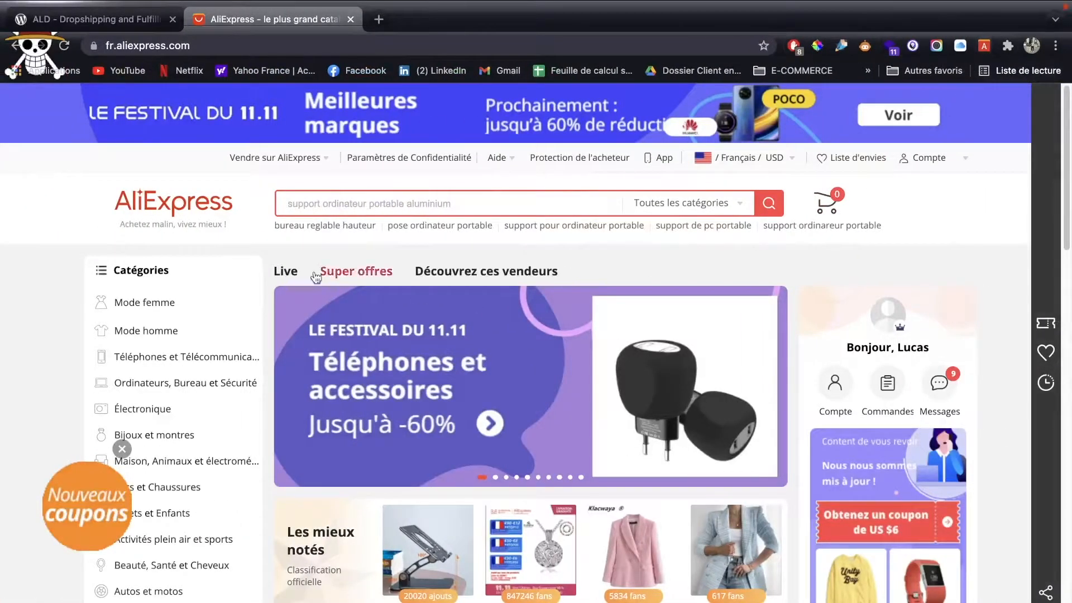
left_click(93, 19)
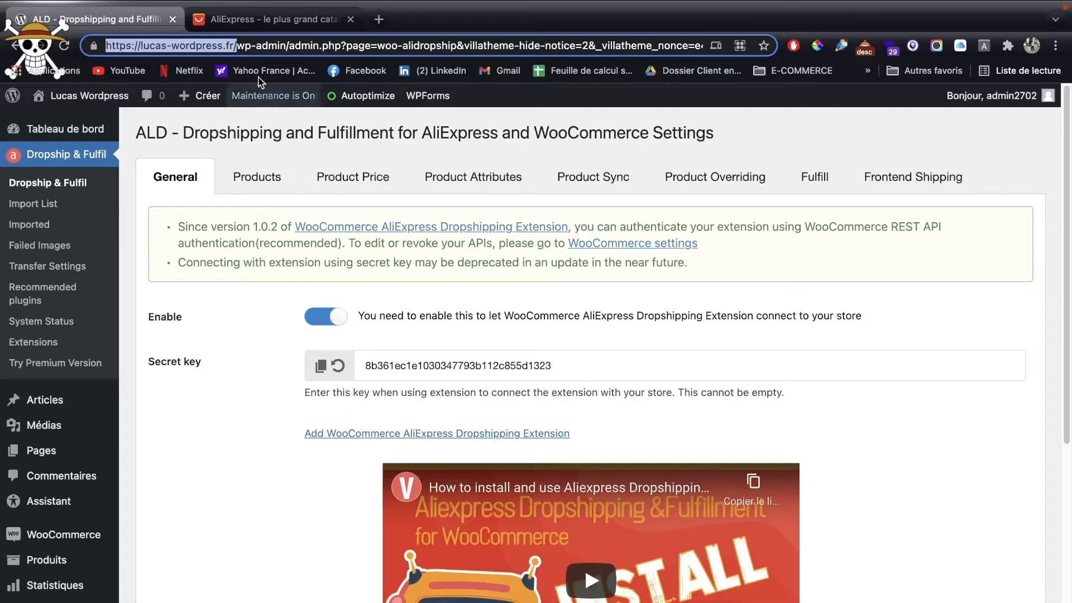
left_click(241, 21)
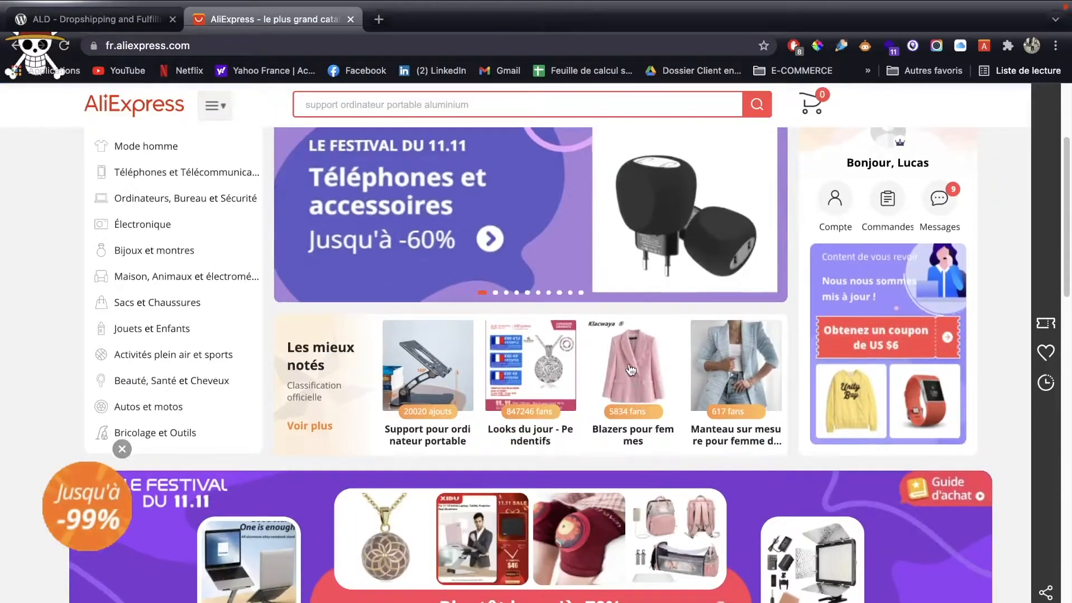
left_click(64, 46)
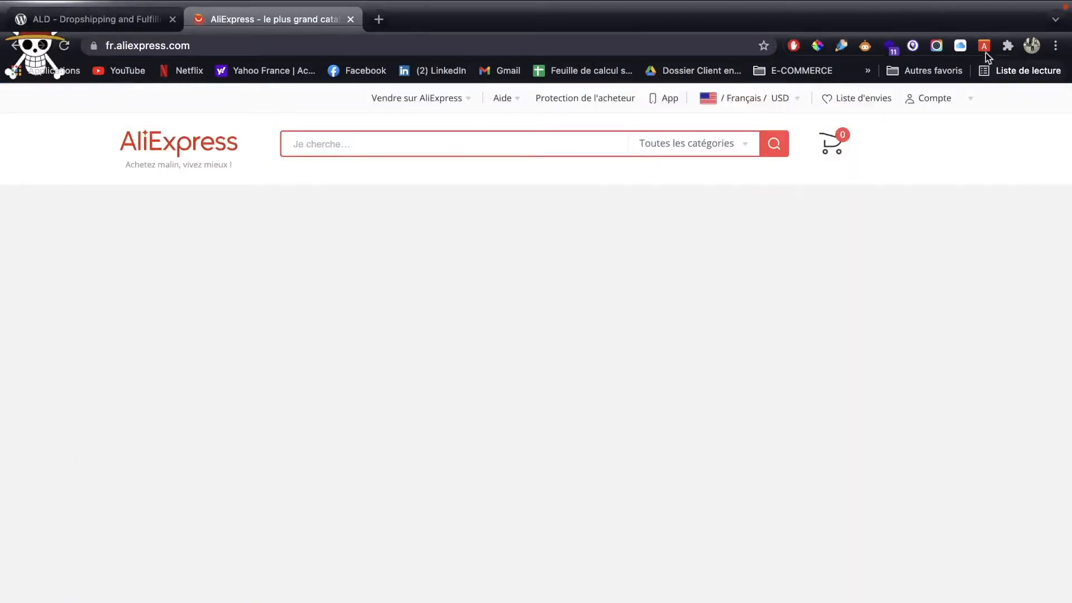
left_click(985, 46)
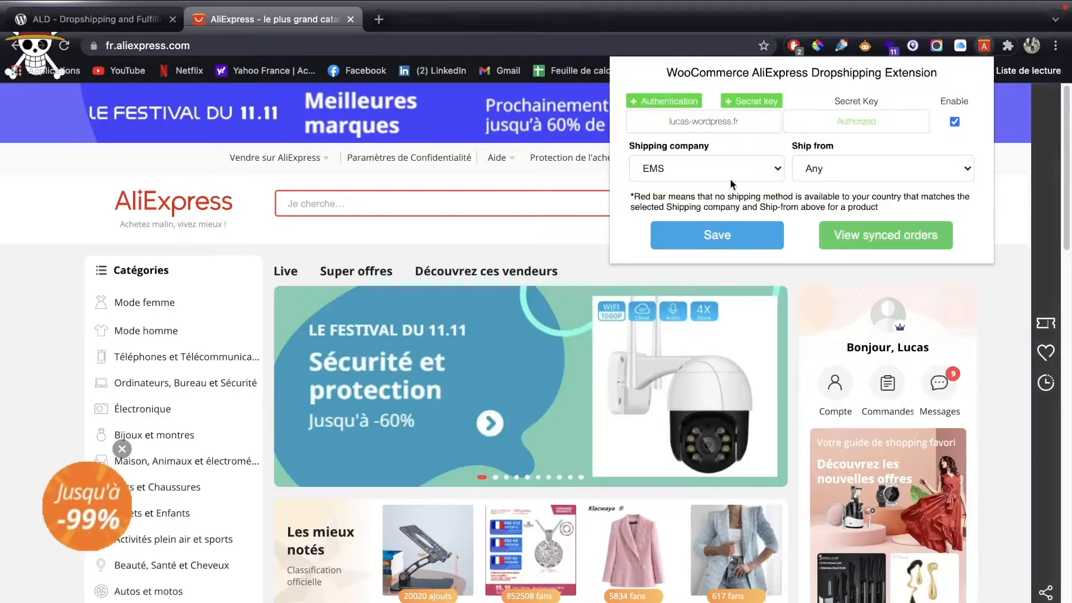
Step: Open the Naruto canvas painting product ("Peinture sur toile avec dessin animé japonais Naruto") from the AliExpress SuperDeals offers
left_click(1025, 319)
scroll(512, 527, "down", 10)
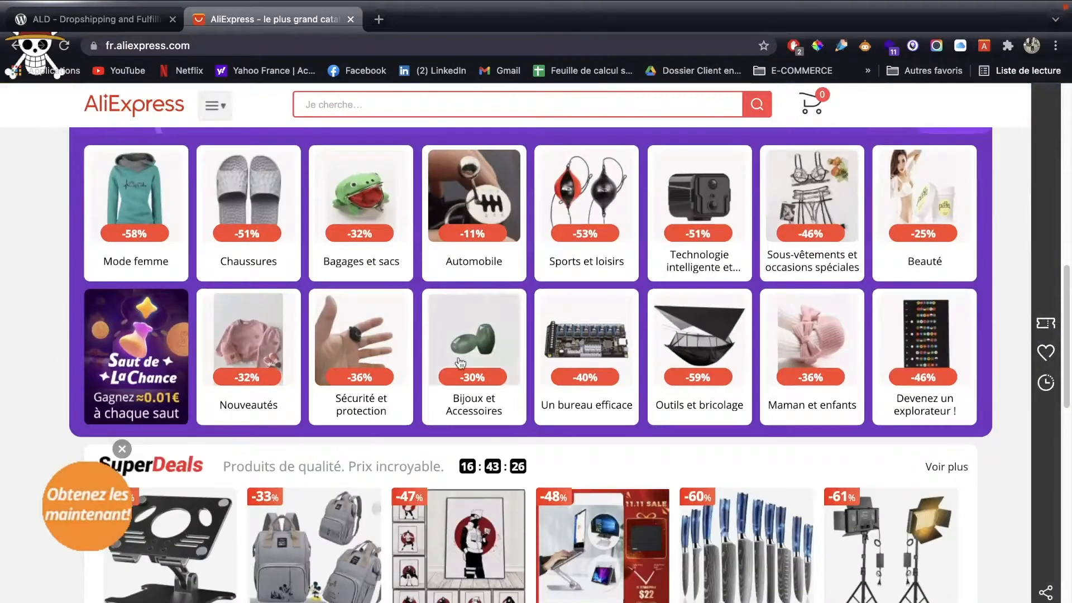
scroll(512, 526, "down", 3)
left_click(459, 469)
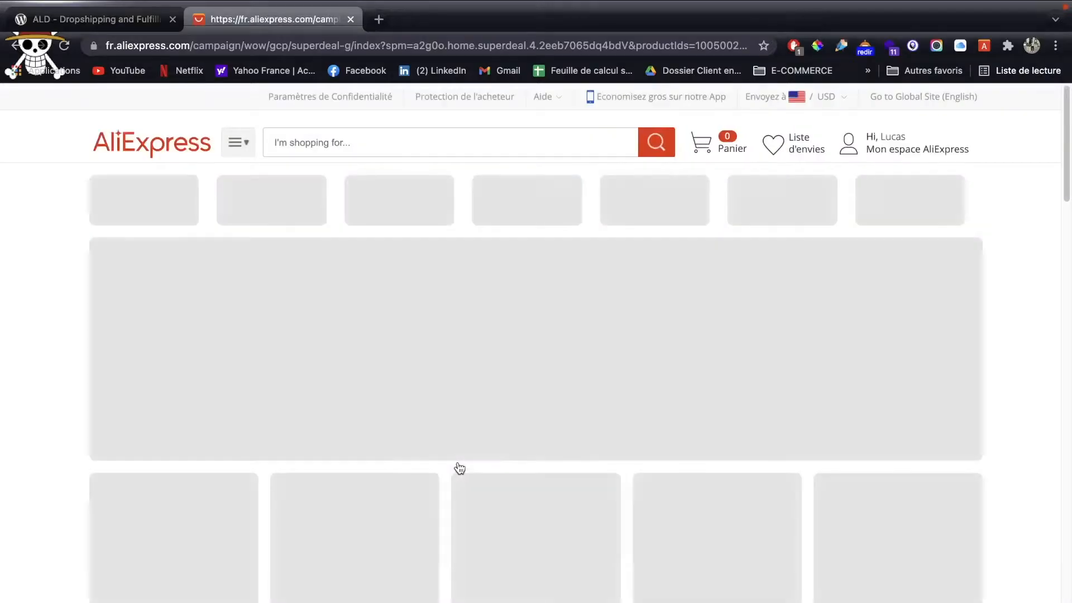
scroll(459, 468, "down", 3)
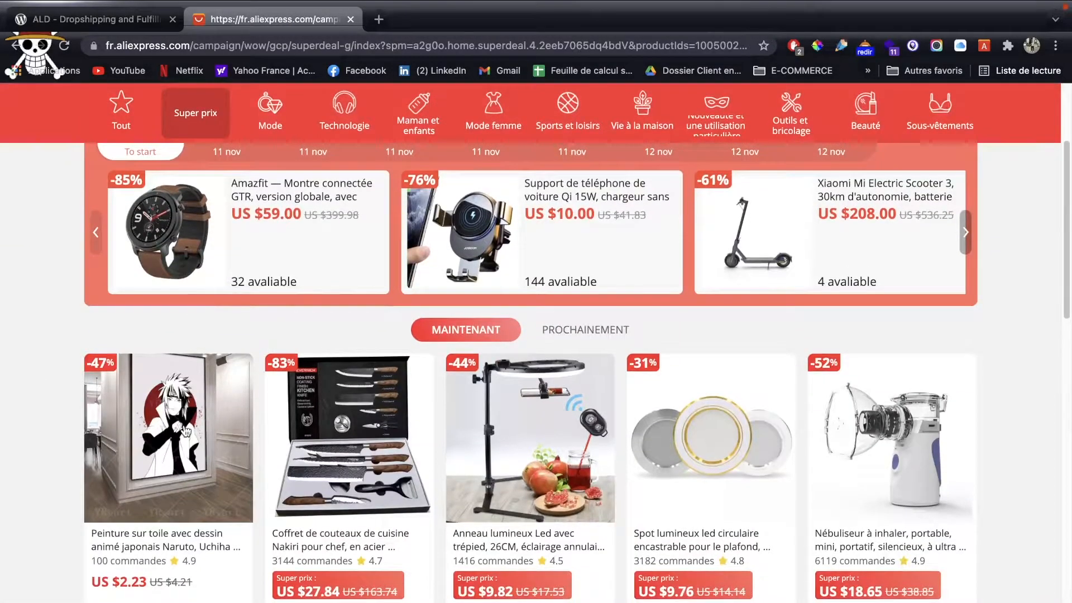
left_click(188, 432)
scroll(304, 397, "down", 2)
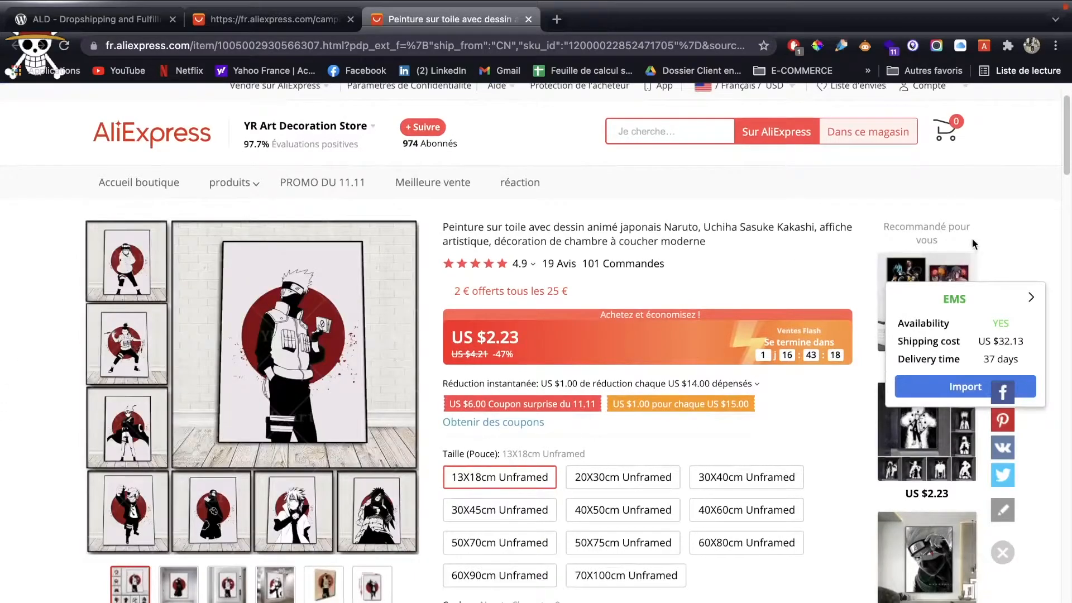
Step: Review the painting's EMS shipping details and import the product into the store's import list
left_click_drag(944, 301, 1027, 360)
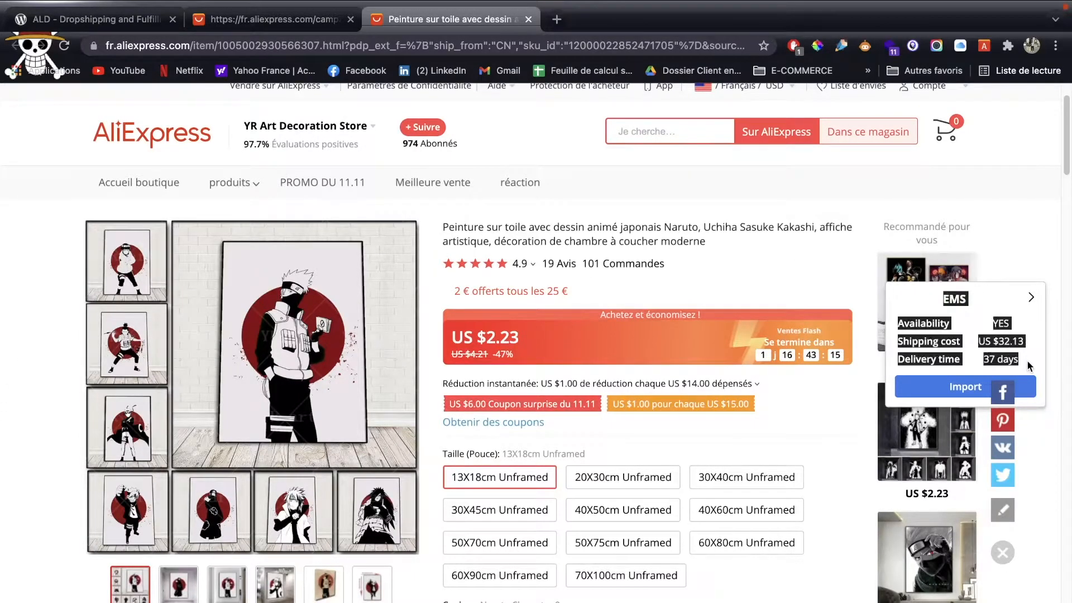
left_click(985, 46)
left_click(962, 378)
left_click(954, 385)
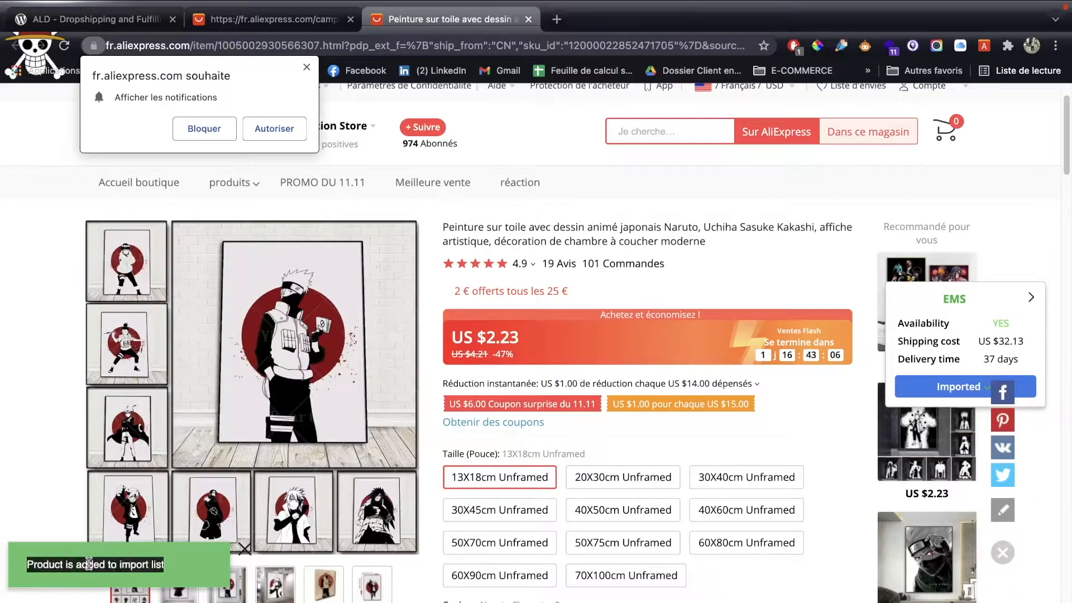
Step: Look through the painting's product page and open the orange Naruto poster priced US $2.07 from the YR Art Decoration Store's other items
scroll(589, 438, "down", 6)
scroll(589, 437, "up", 8)
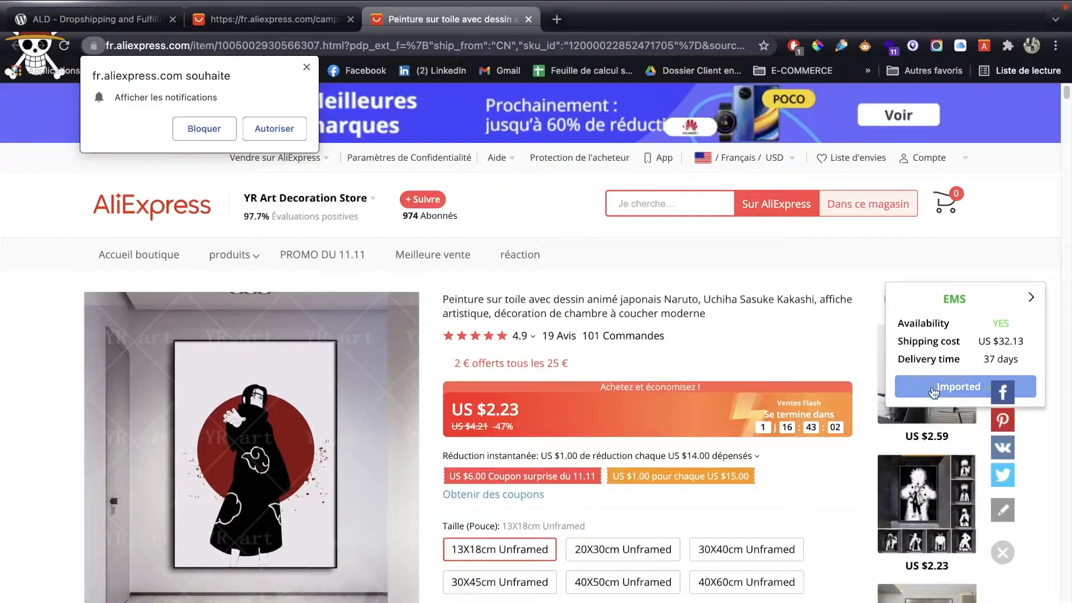
scroll(917, 363, "down", 10)
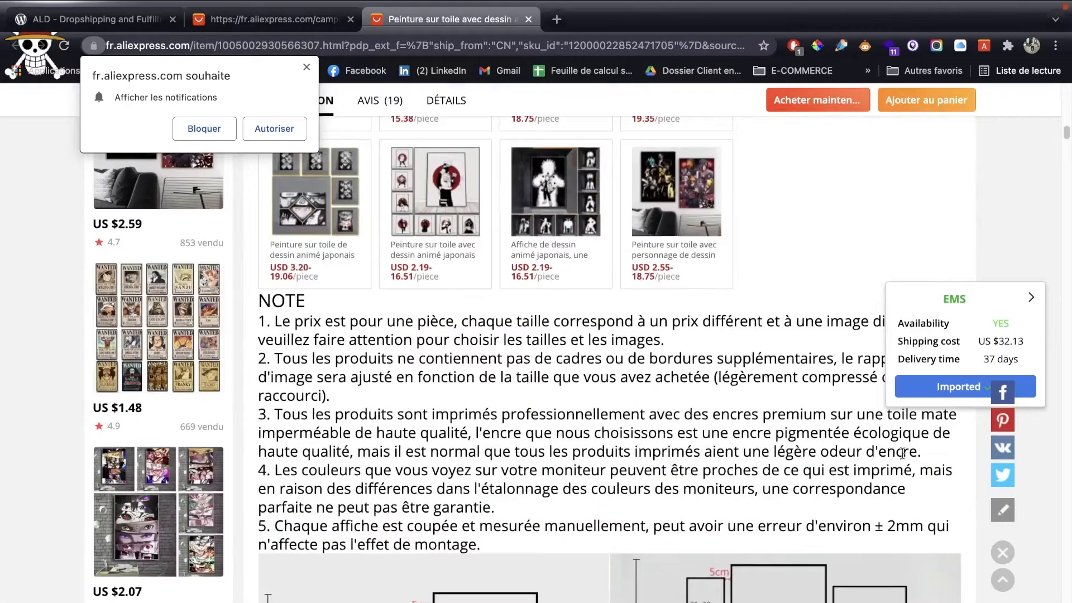
scroll(689, 391, "up", 9)
scroll(689, 391, "down", 10)
scroll(726, 374, "up", 6)
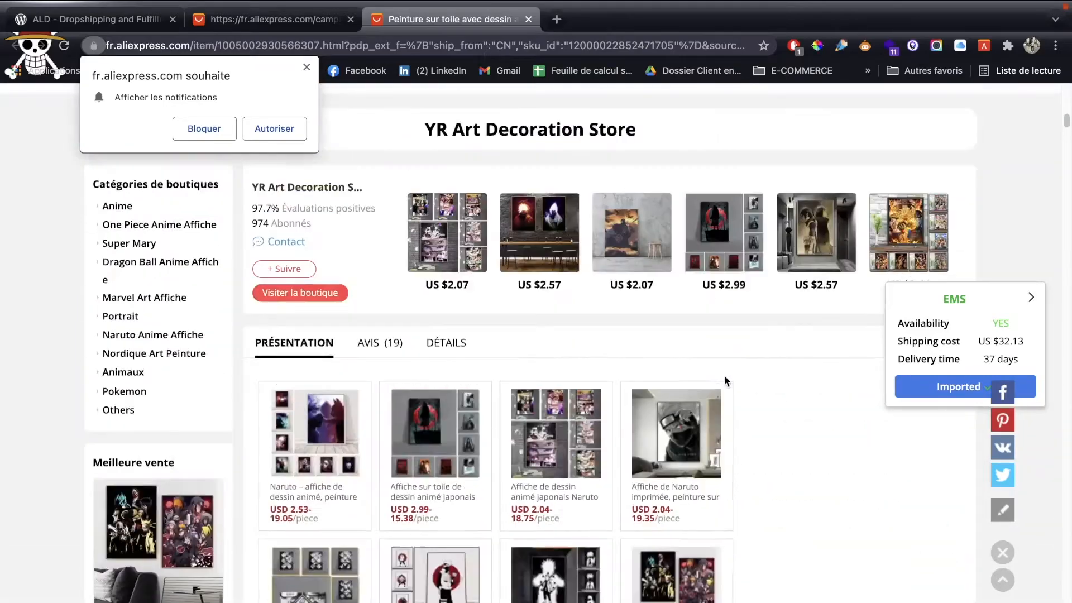
left_click(635, 240)
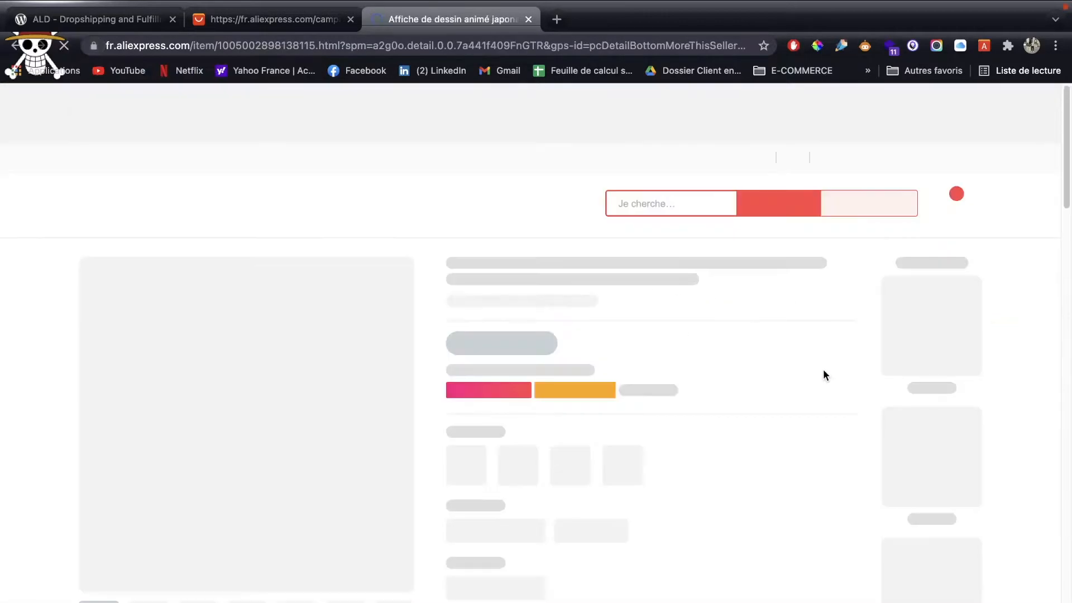
Step: Import the Naruto poster ("Affiche de dessin animé japonais Naruto") into the store's import list
scroll(832, 349, "down", 4)
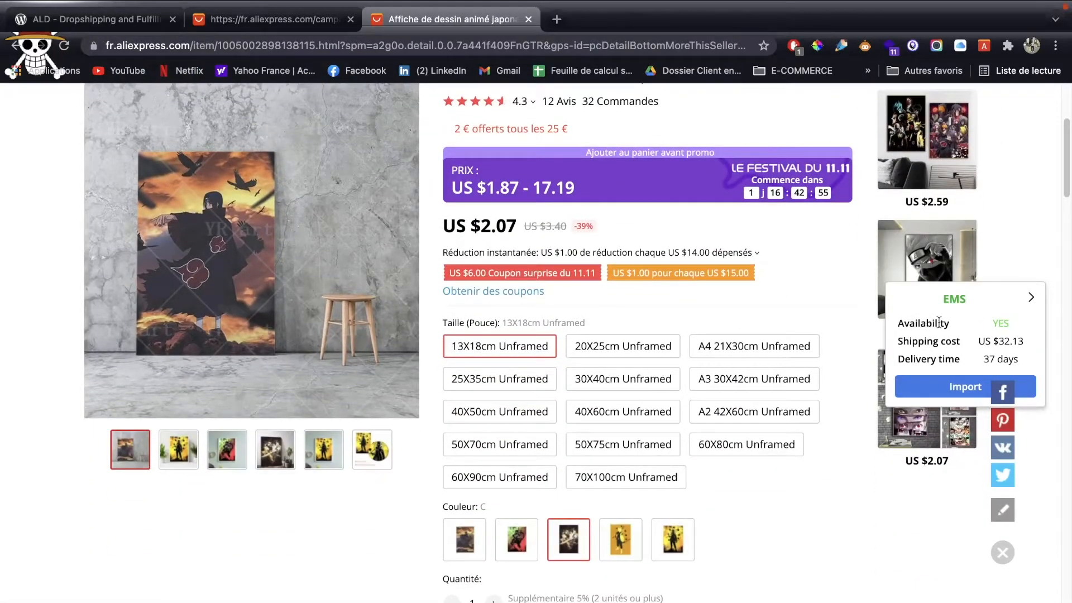
left_click(949, 387)
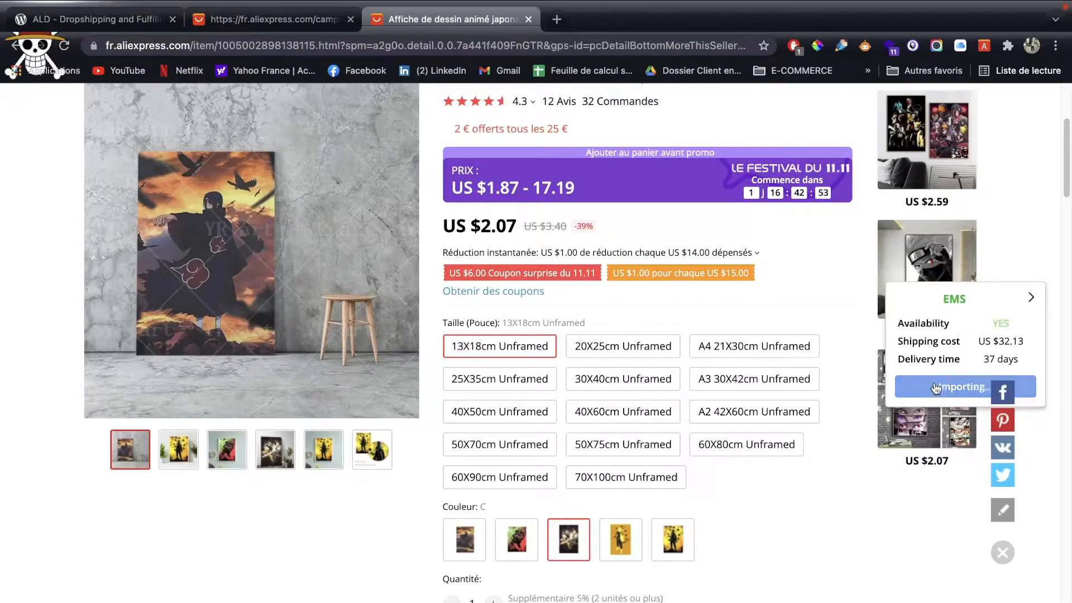
scroll(378, 320, "down", 1)
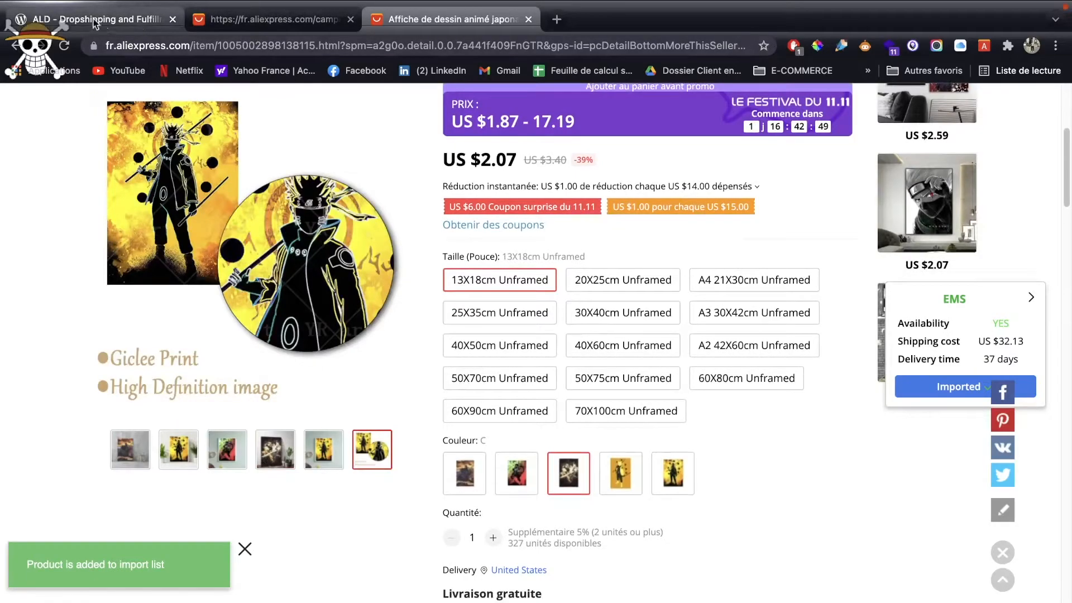
Step: Return to WordPress, close the AliExpress tabs, and reload the ALD plugin page to open its import list
left_click(181, 24)
left_click(350, 19)
left_click(350, 19)
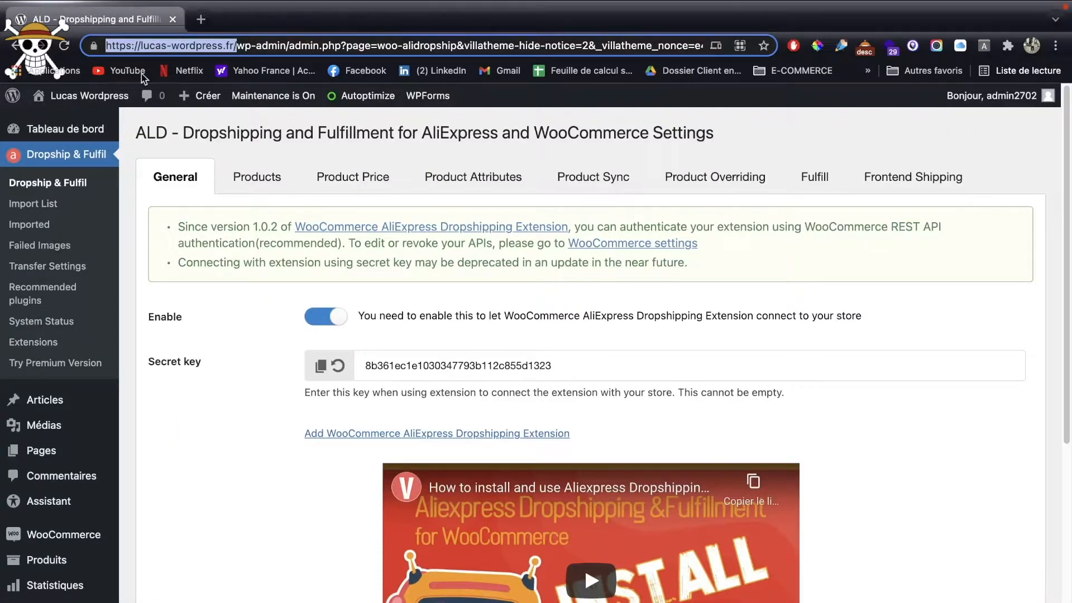
left_click(65, 45)
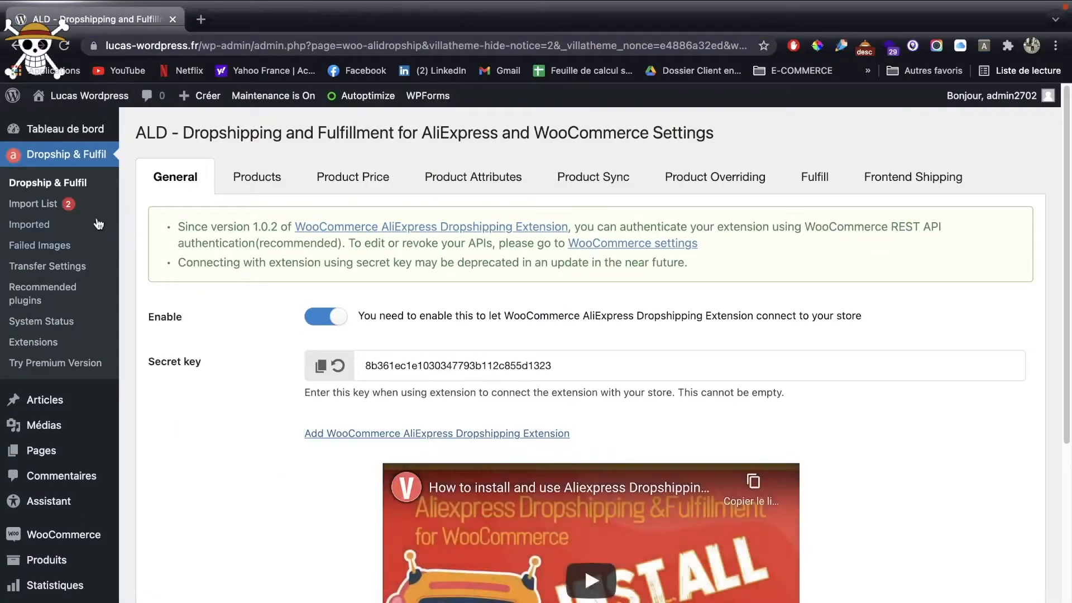
left_click(20, 207)
Step: Examine the queued Naruto products and the poster's title, SKU and category choices in the import list
scroll(491, 376, "down", 2)
scroll(492, 375, "down", 1)
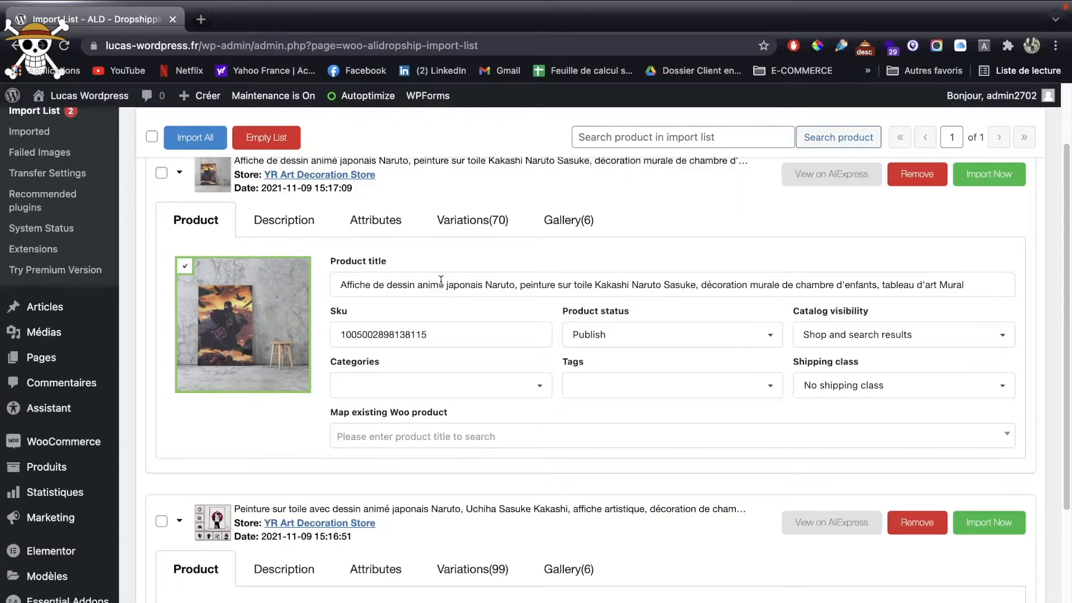
scroll(441, 282, "down", 2)
scroll(440, 346, "up", 3)
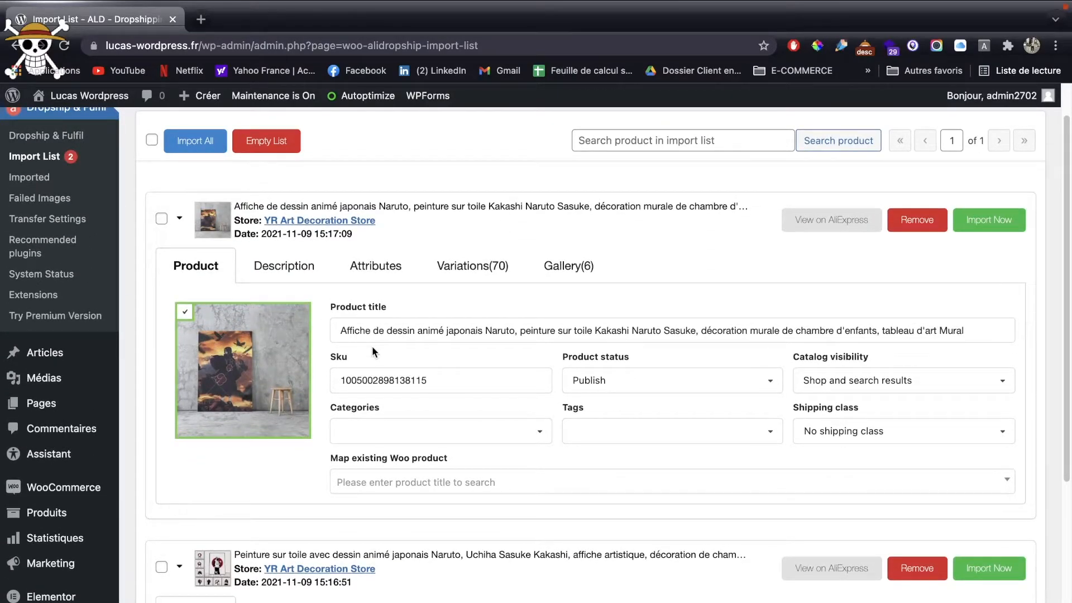
left_click(338, 330)
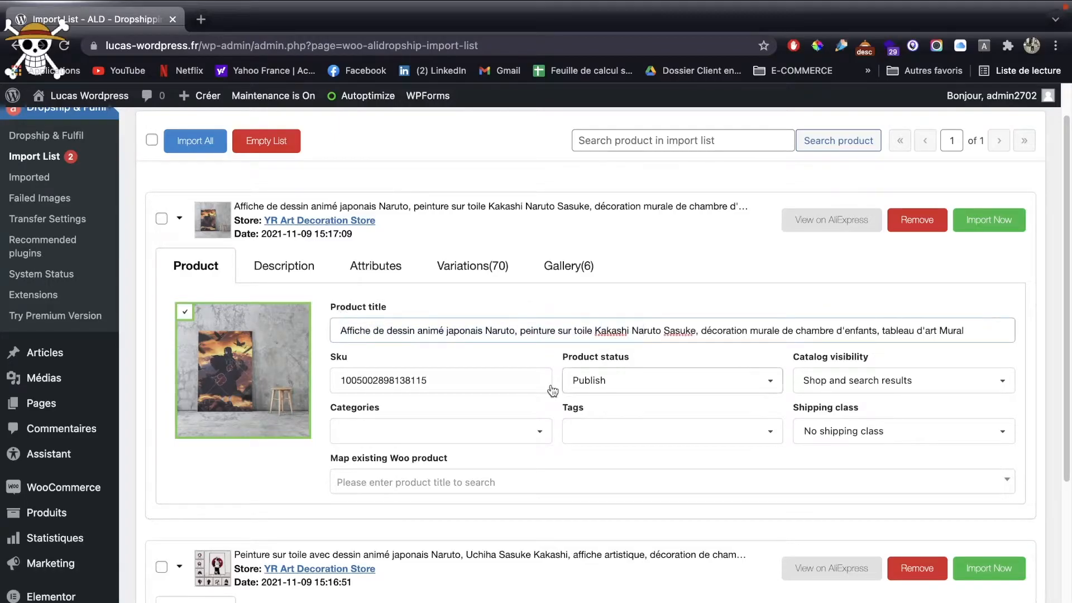
double_click(369, 385)
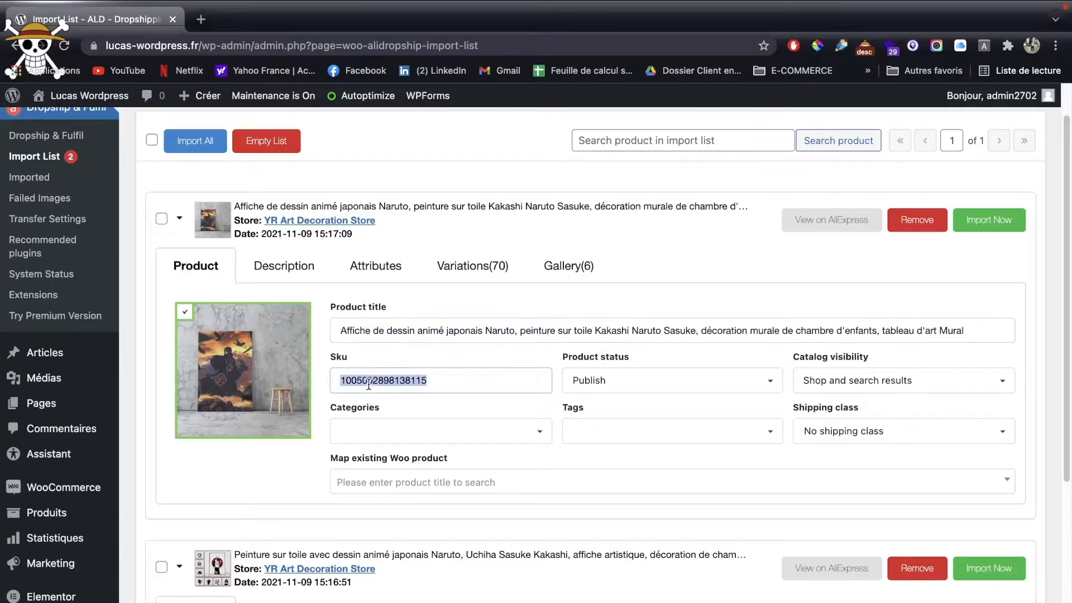
left_click(484, 433)
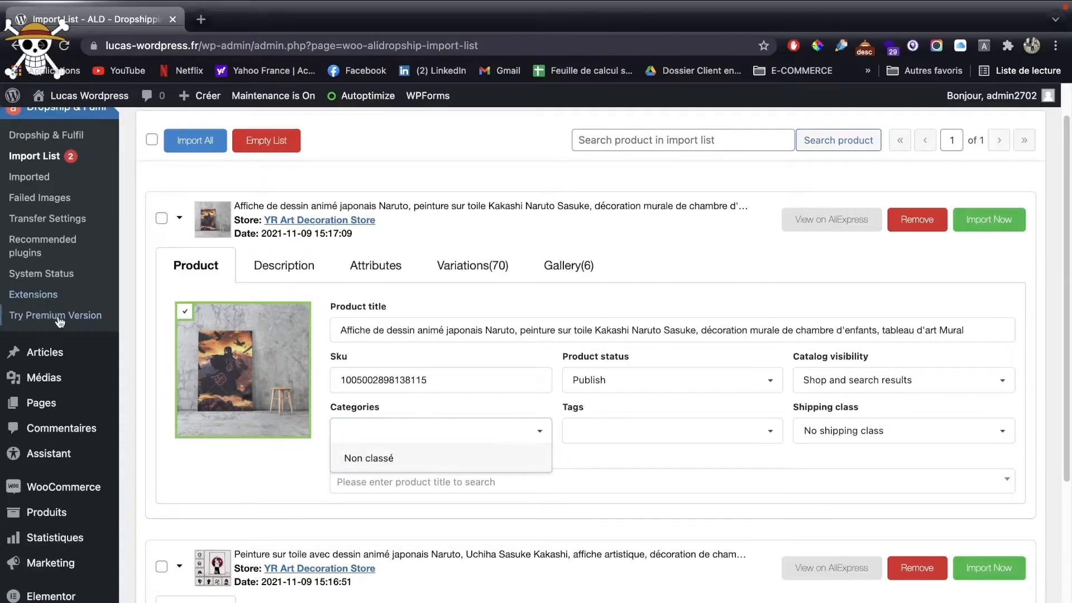
mouse_move(53, 511)
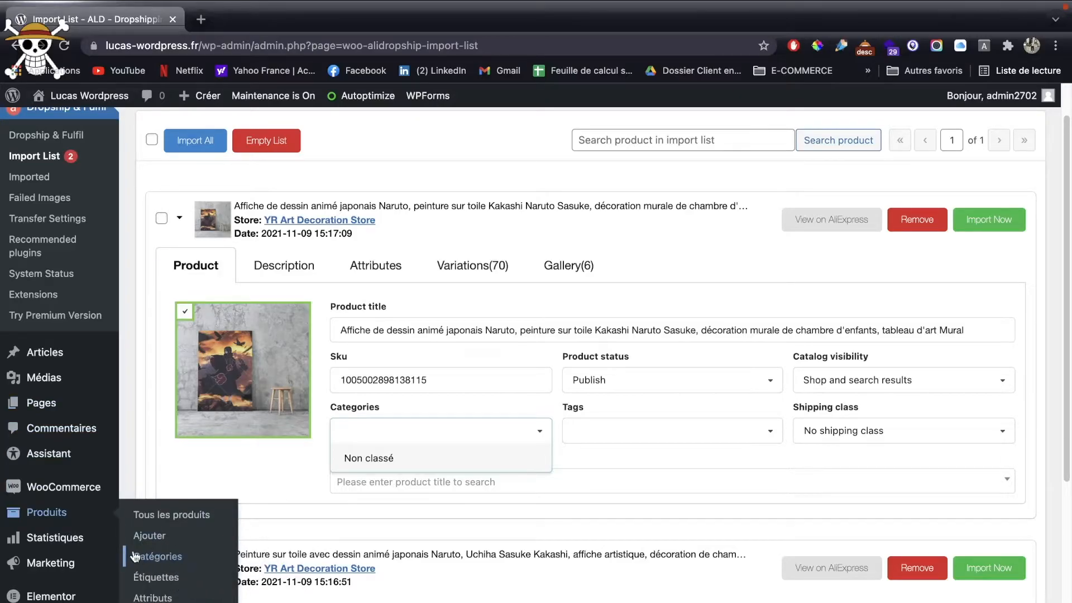
left_click(276, 491)
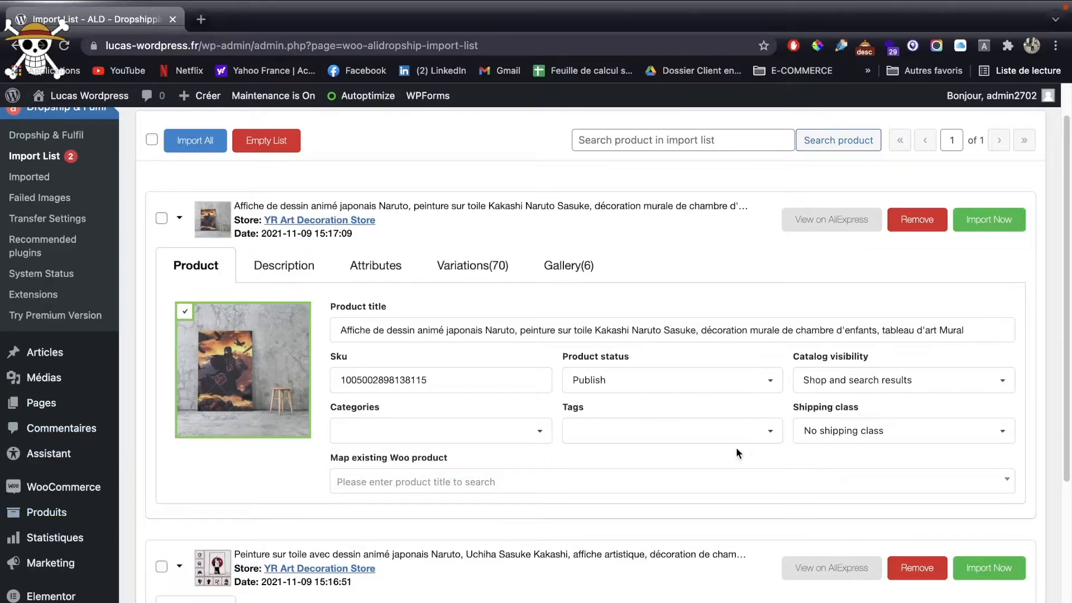
Step: Review the Naruto poster's description, its variations with shipping costs and prices, and its image gallery
left_click(285, 267)
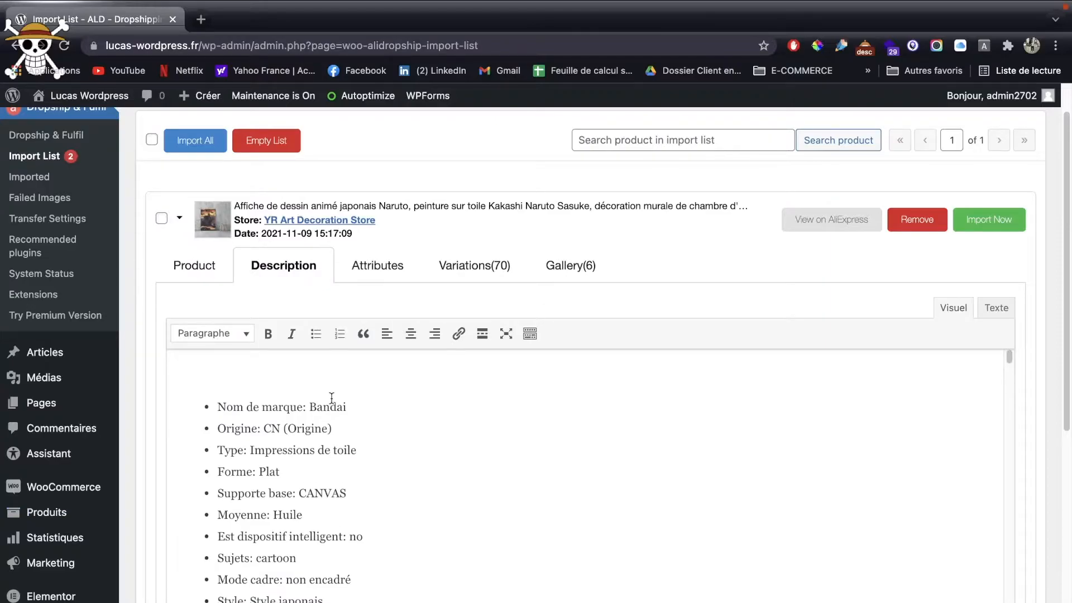
scroll(335, 413, "down", 5)
scroll(312, 516, "down", 5)
scroll(335, 446, "up", 8)
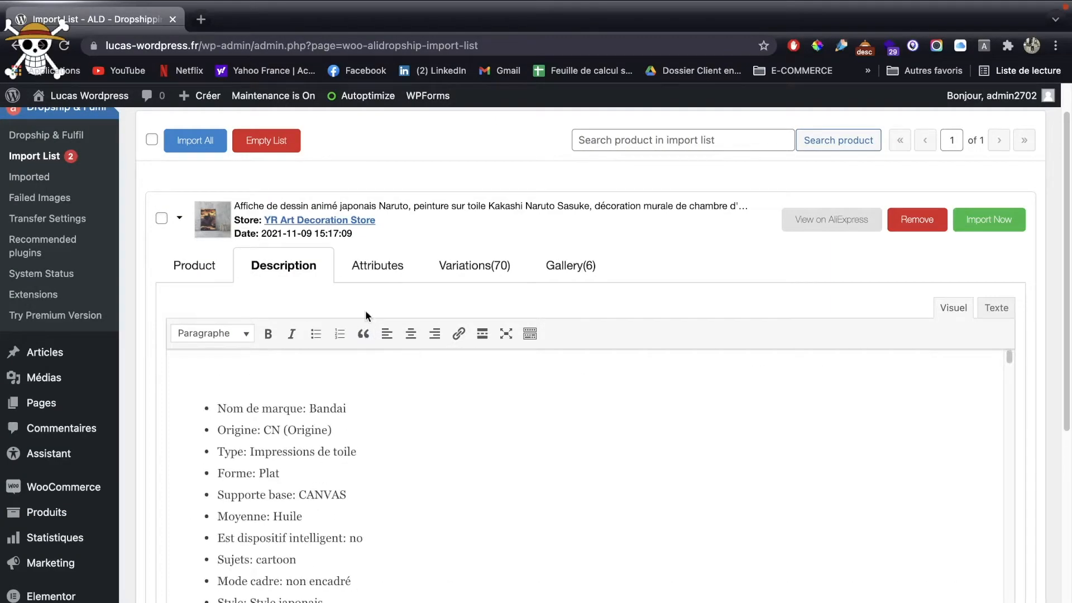
left_click(377, 280)
left_click(481, 268)
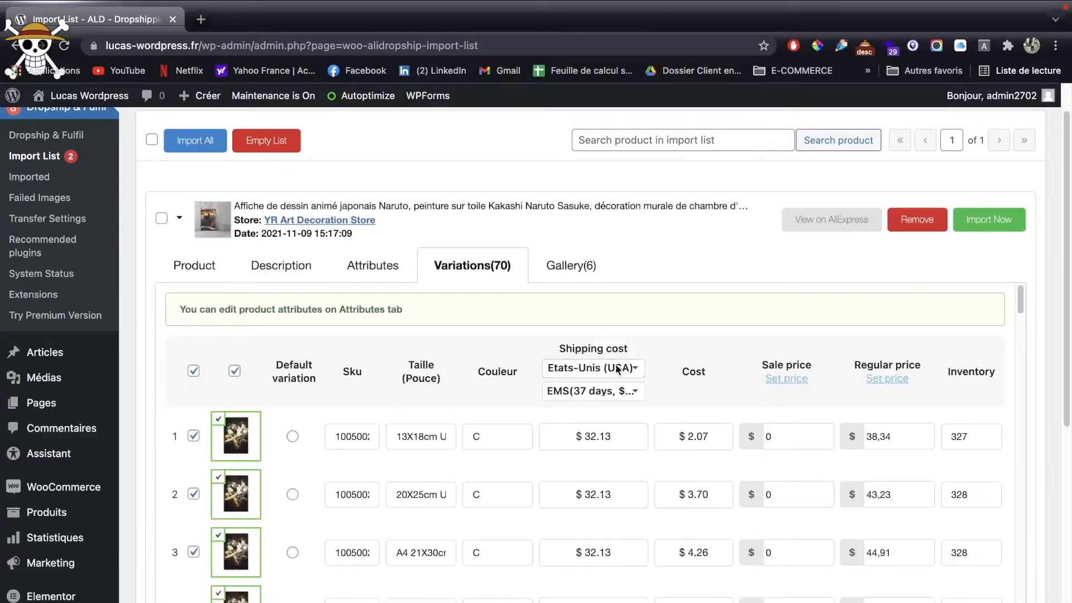
left_click(561, 263)
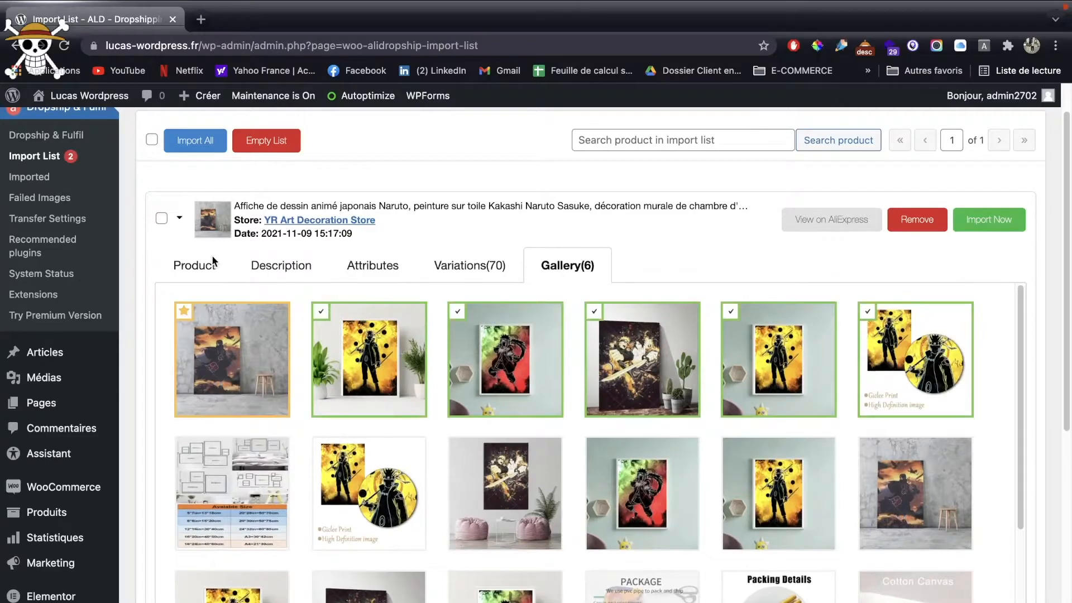
Step: Import both the Naruto poster and the Naruto canvas painting from the import list into WooCommerce
left_click(214, 262)
scroll(678, 353, "up", 1)
scroll(682, 369, "down", 6)
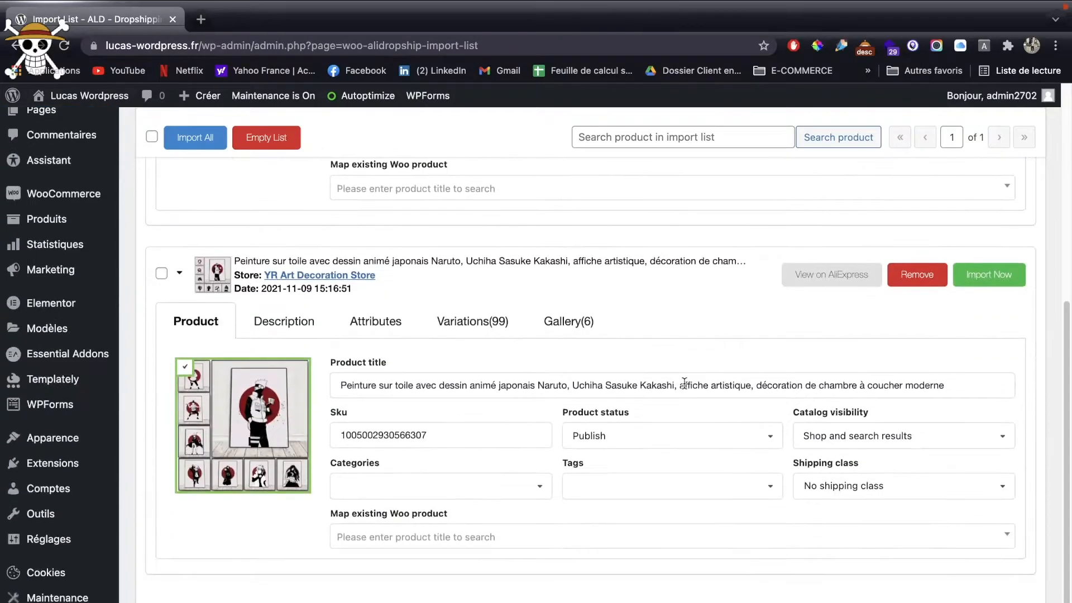
scroll(680, 379, "up", 6)
scroll(681, 379, "down", 1)
left_click(987, 254)
left_click(990, 329)
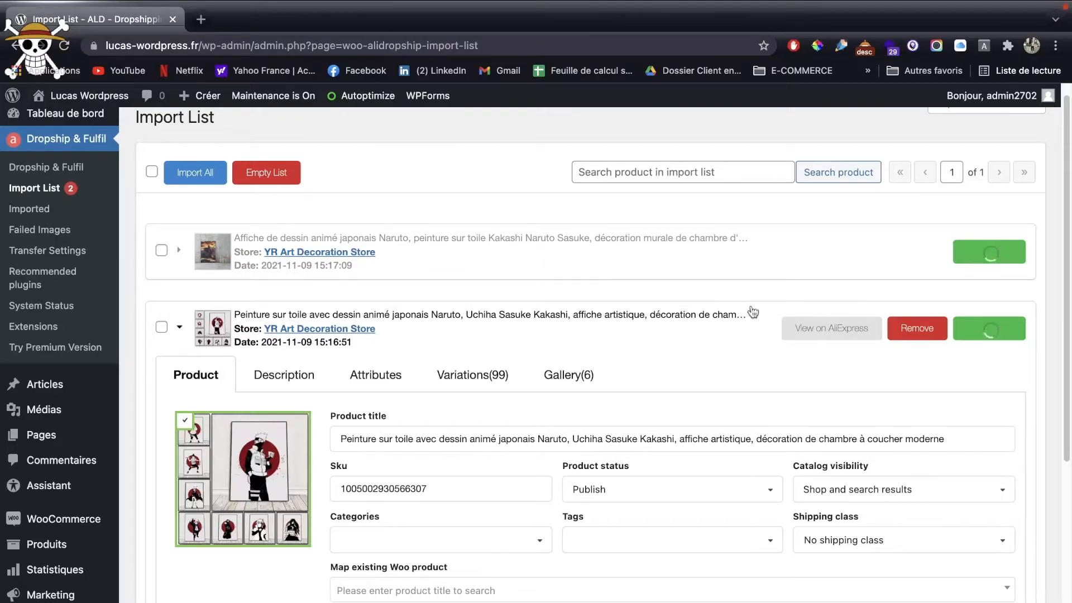
Step: Open the plugin's imported products list, check the painting's AliExpress source page, and return to the list
scroll(25, 385, "up", 1)
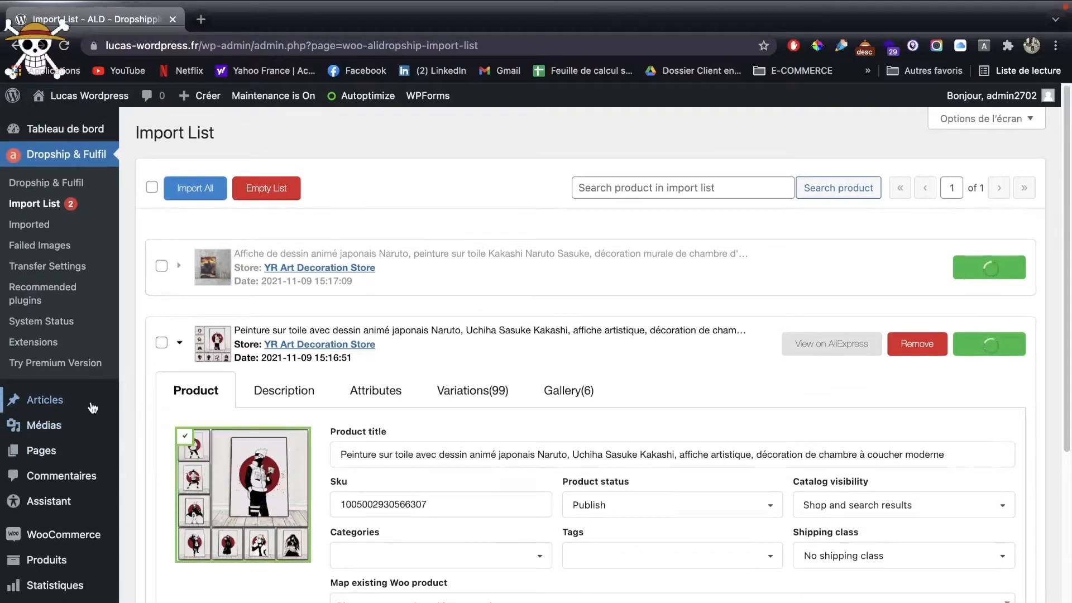
mouse_move(66, 558)
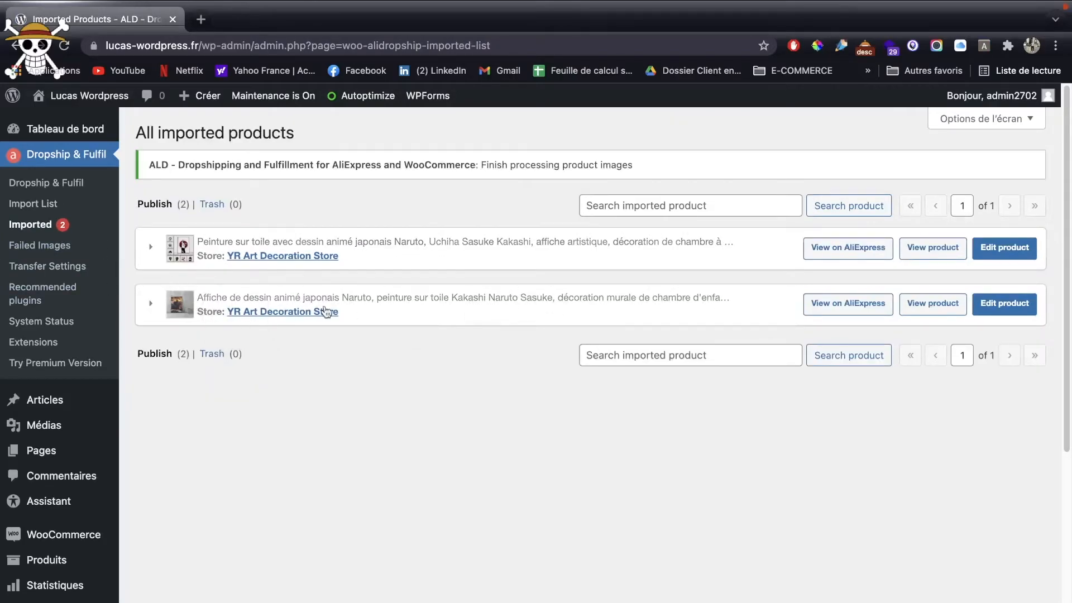
left_click(849, 247)
left_click(277, 16)
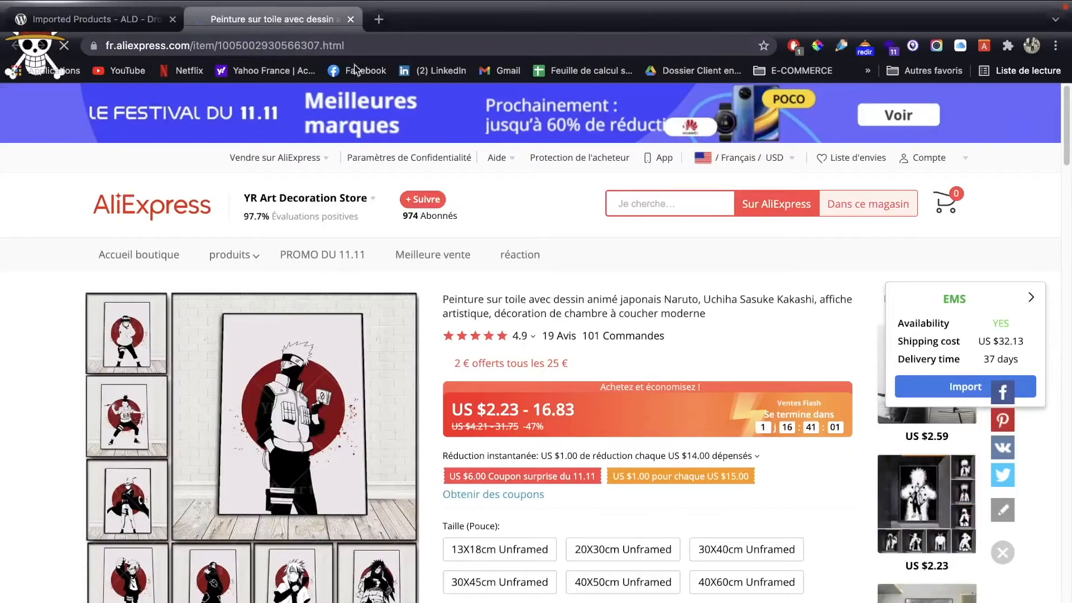
left_click(104, 26)
Step: Open the Naruto canvas painting's page on the WordPress shop and look through its content
left_click(932, 248)
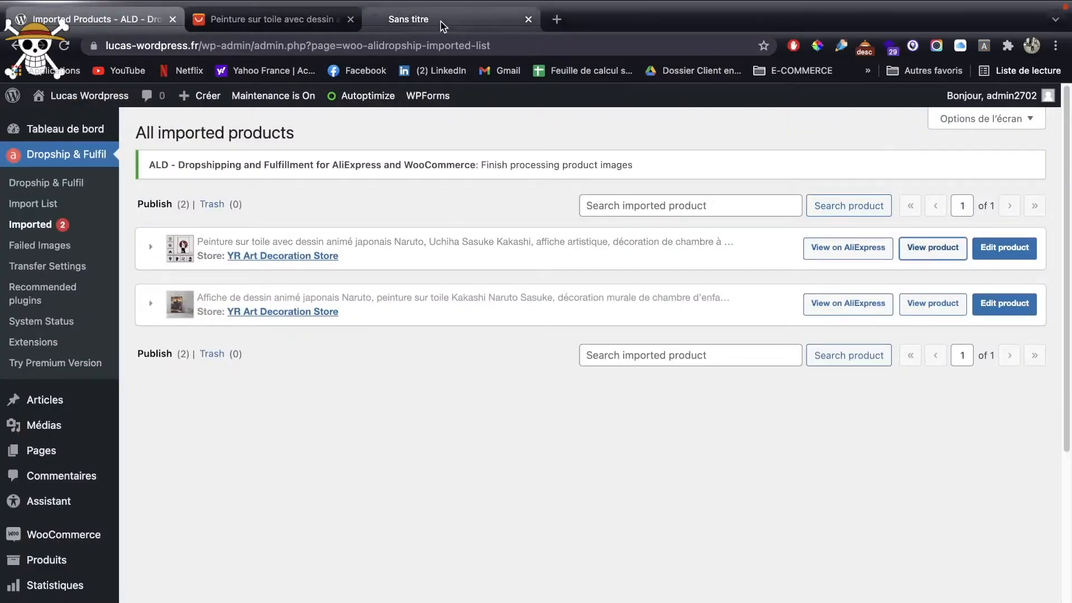
left_click(424, 19)
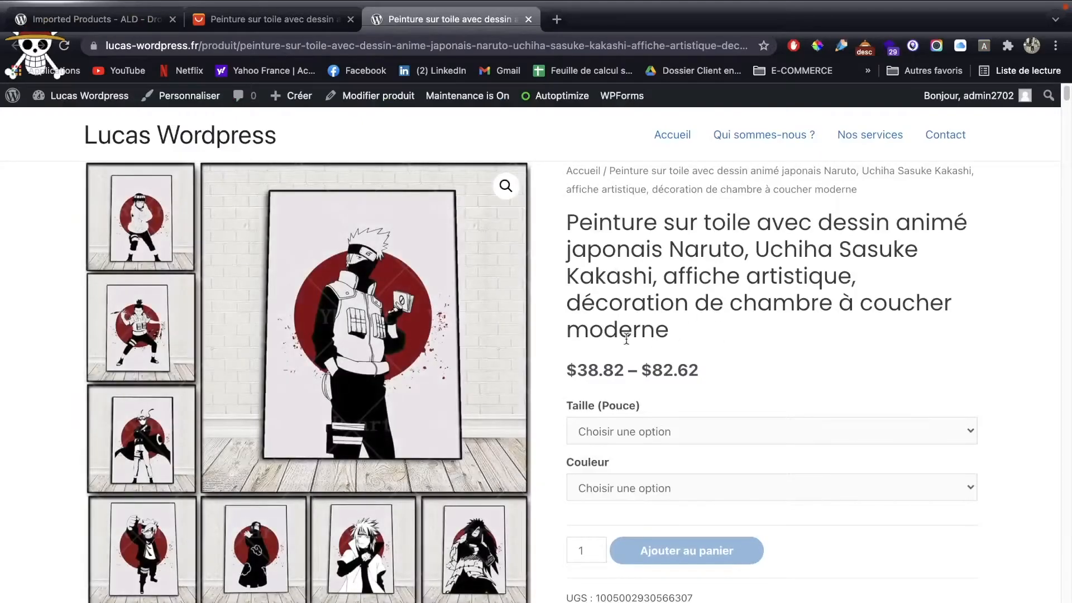
scroll(659, 313, "down", 3)
scroll(649, 378, "down", 3)
scroll(649, 378, "up", 7)
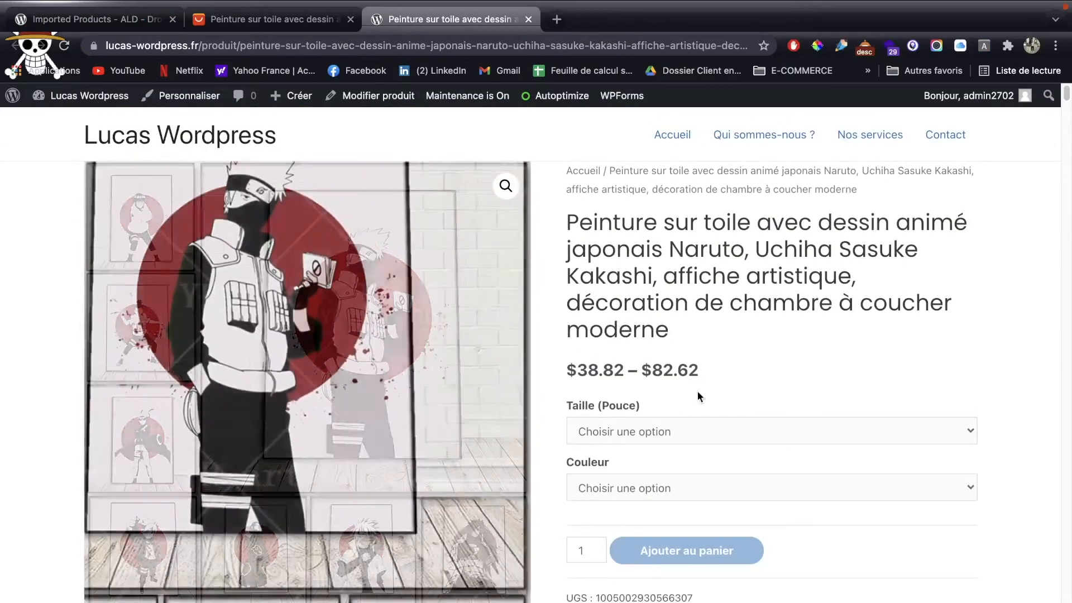
Step: Choose the size 50X70cm Unframed for the painting and try to add it to the cart without a colour
left_click(692, 435)
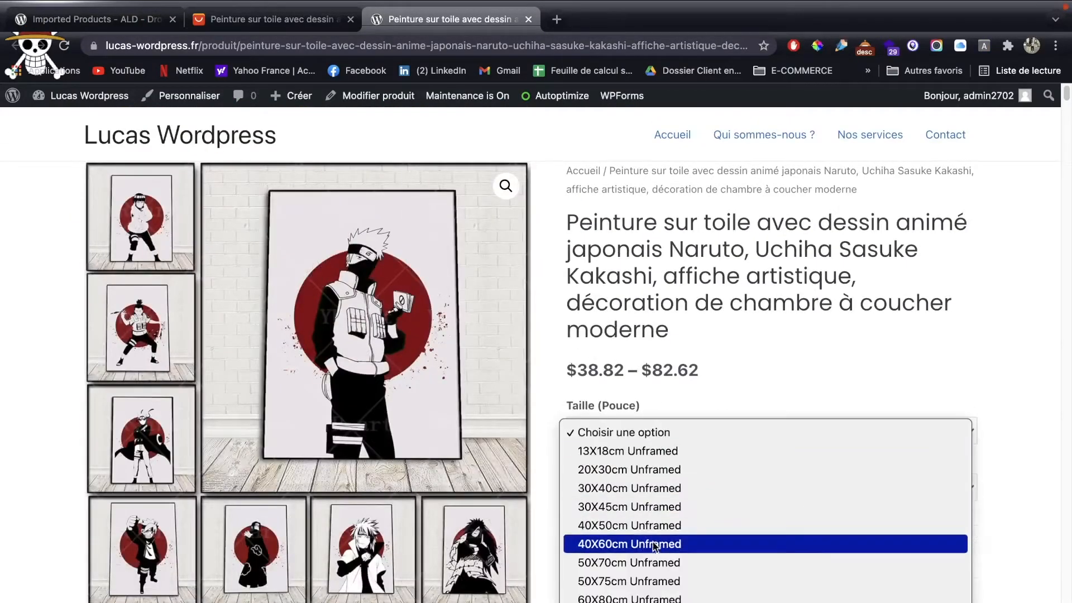
left_click(655, 564)
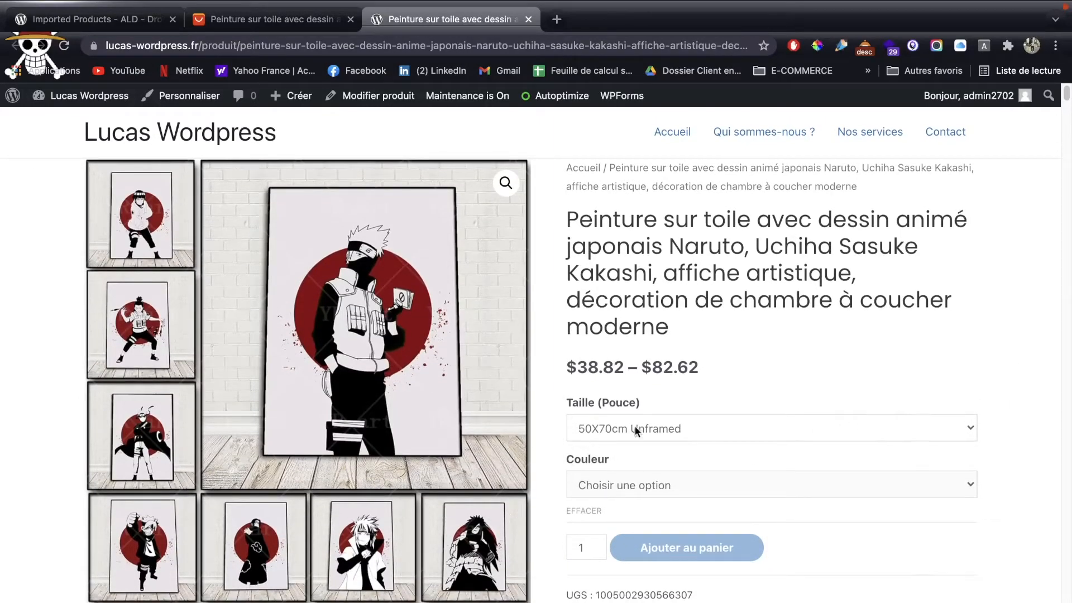
left_click(597, 484)
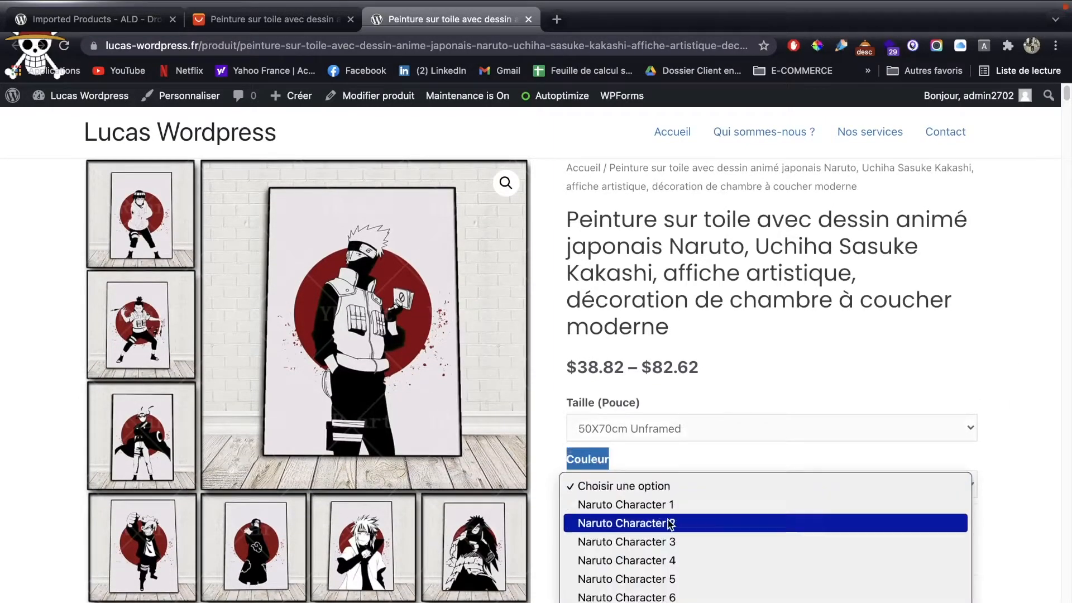
left_click(760, 382)
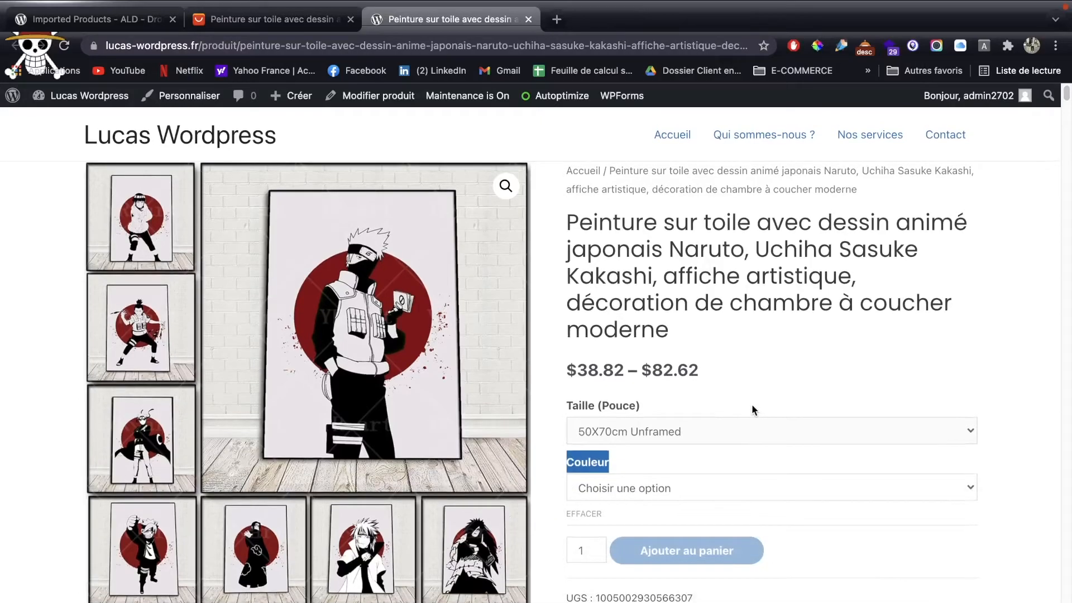
left_click(687, 549)
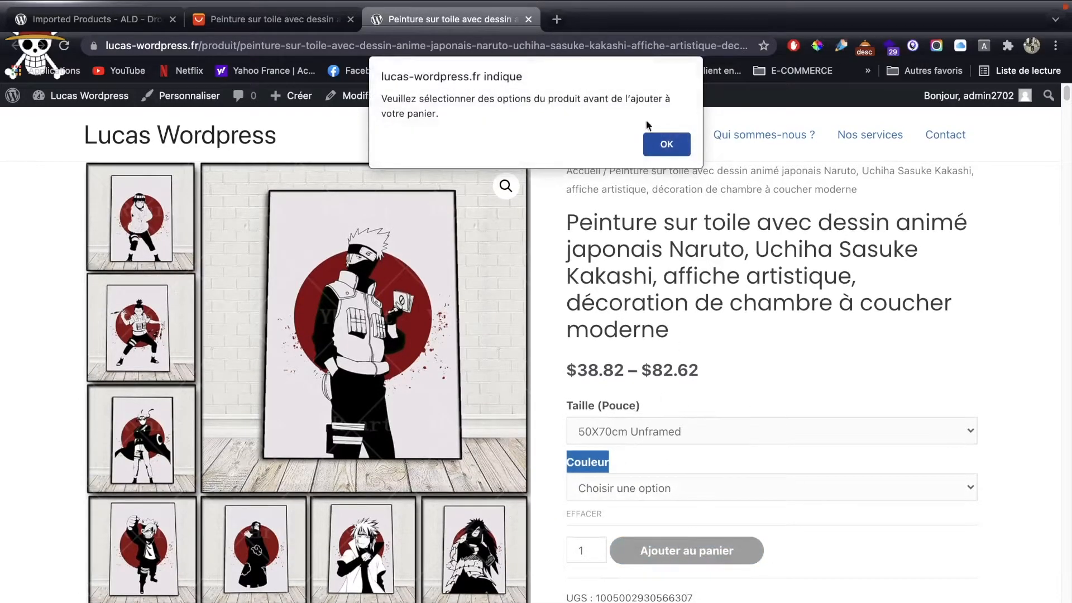
left_click(667, 145)
Step: Select the colour Naruto Character 3, check the variation's price and stock, and add the painting to the cart
left_click(679, 487)
left_click(614, 546)
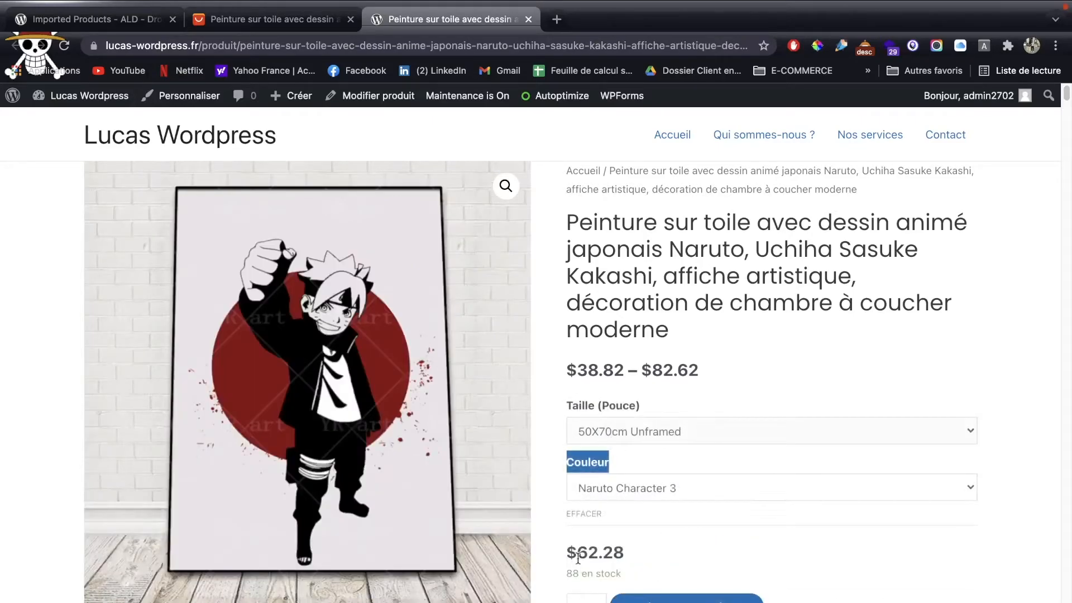
left_click(581, 557)
left_click_drag(566, 584, 622, 571)
left_click(686, 598)
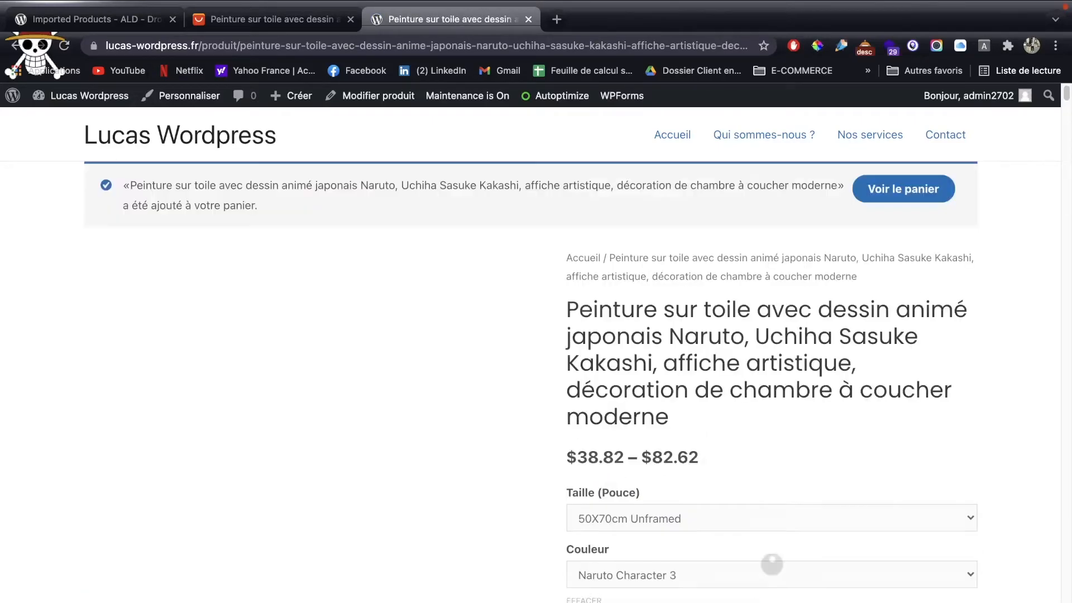
Step: Open the shop's cart and remove the product "produit exemple" from it
left_click(904, 189)
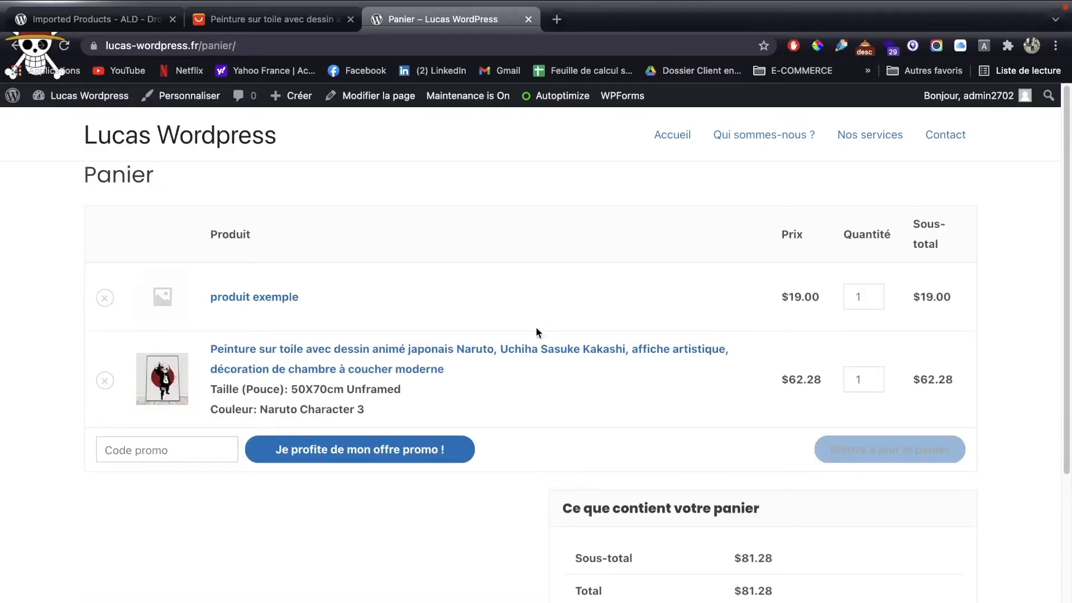
left_click(99, 305)
Step: Look at the ALD plugin's general settings and failed images list in the WordPress admin, with a brief check of the painting's AliExpress page
key("ctrl+Tab")
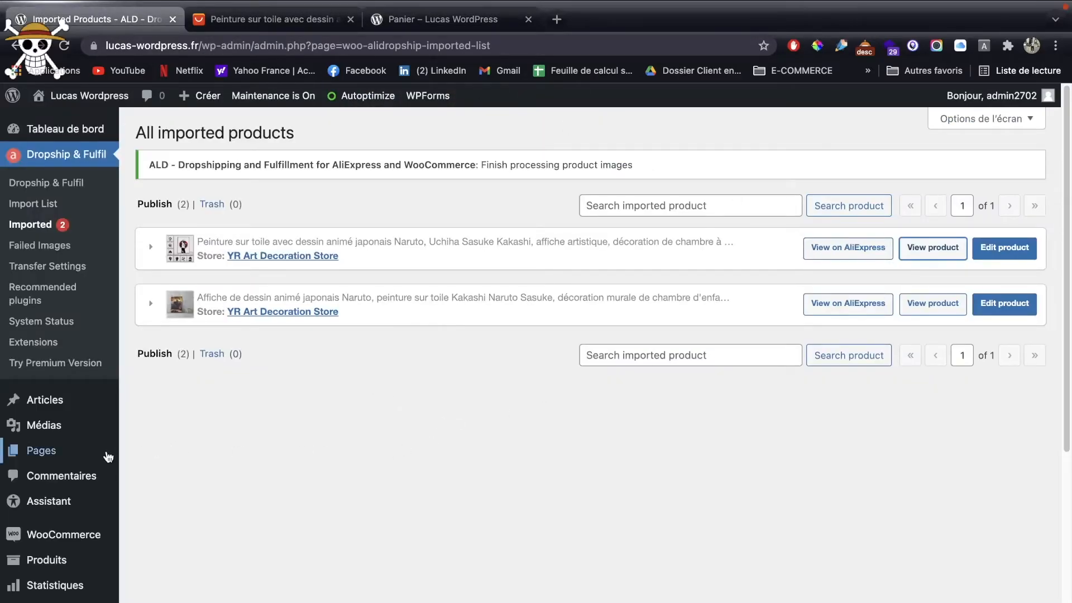
mouse_move(74, 535)
left_click(63, 188)
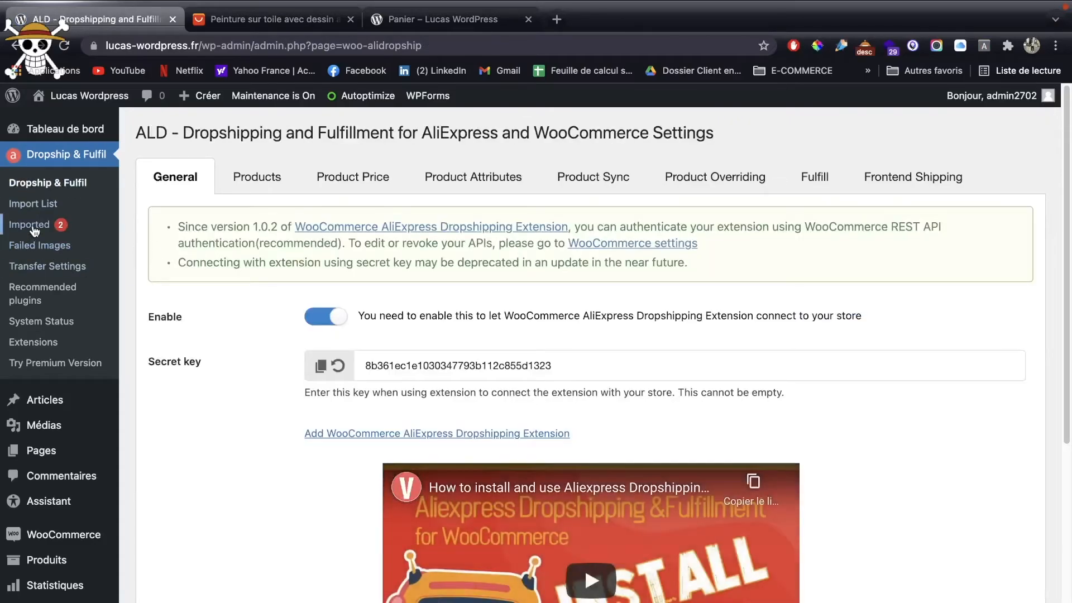
left_click(63, 254)
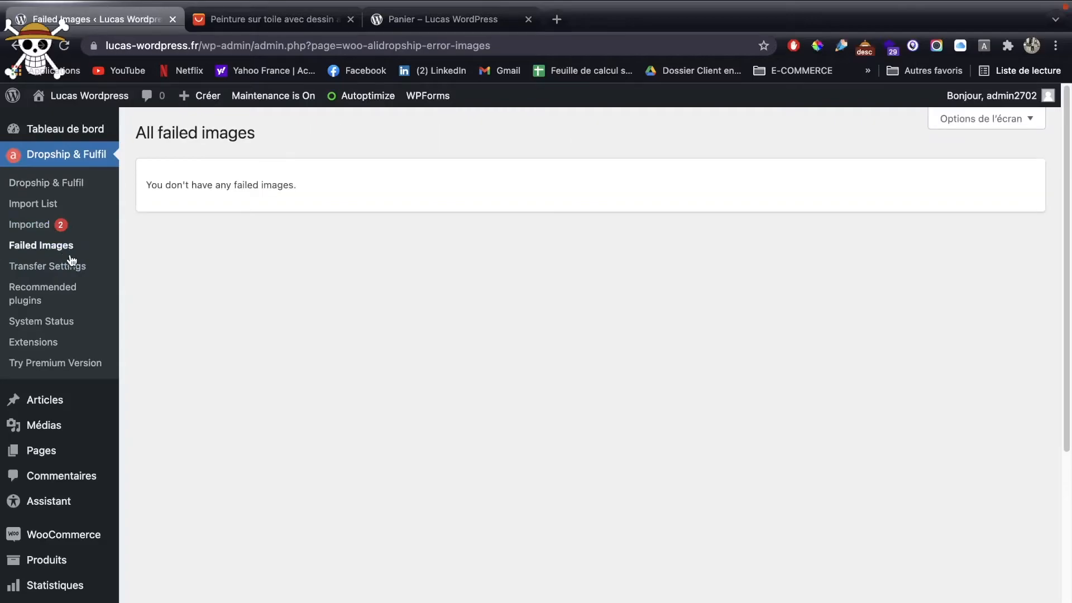
left_click(283, 25)
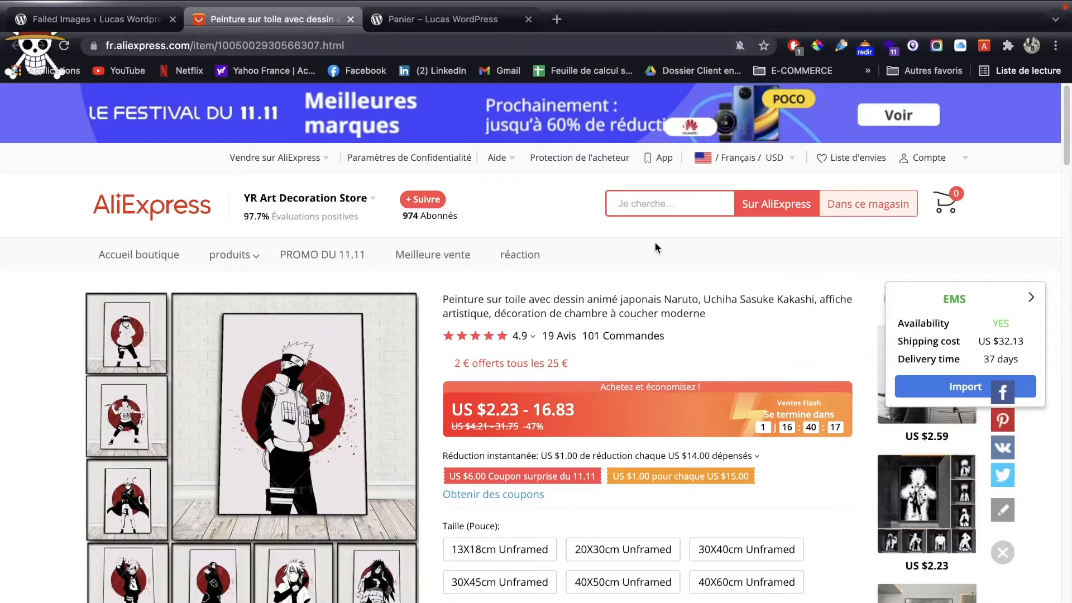
left_click(92, 19)
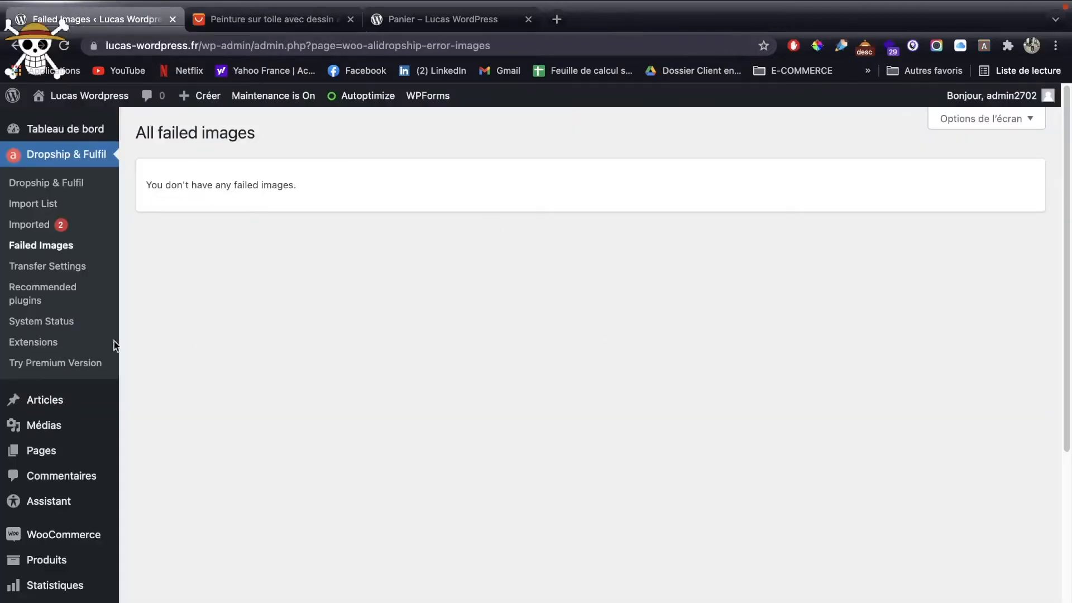